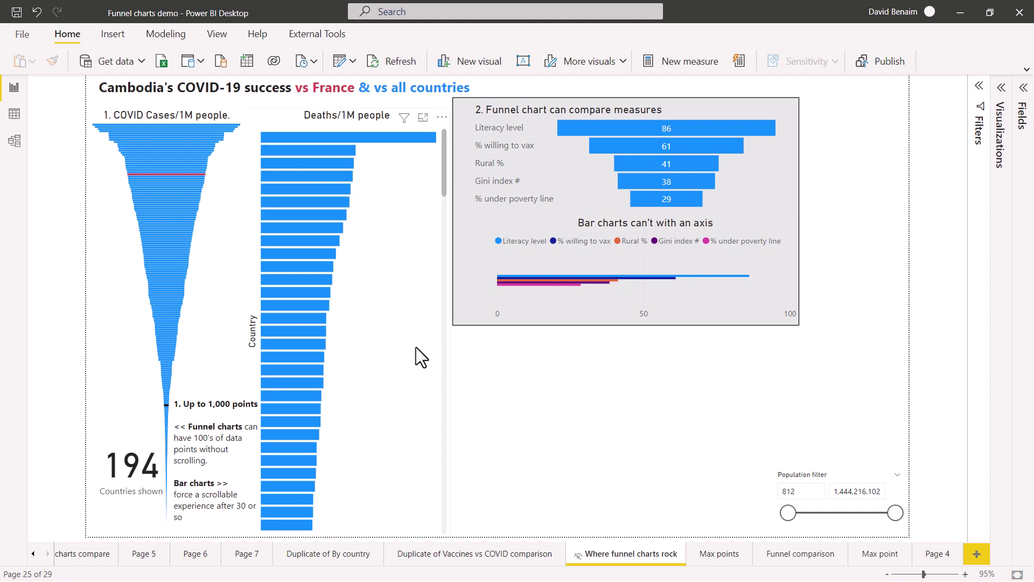
- Inspect the COVID cases funnel, the measures comparison funnel and the comparison bar chart
{"action": "left_click", "coordinate": [110, 119]}
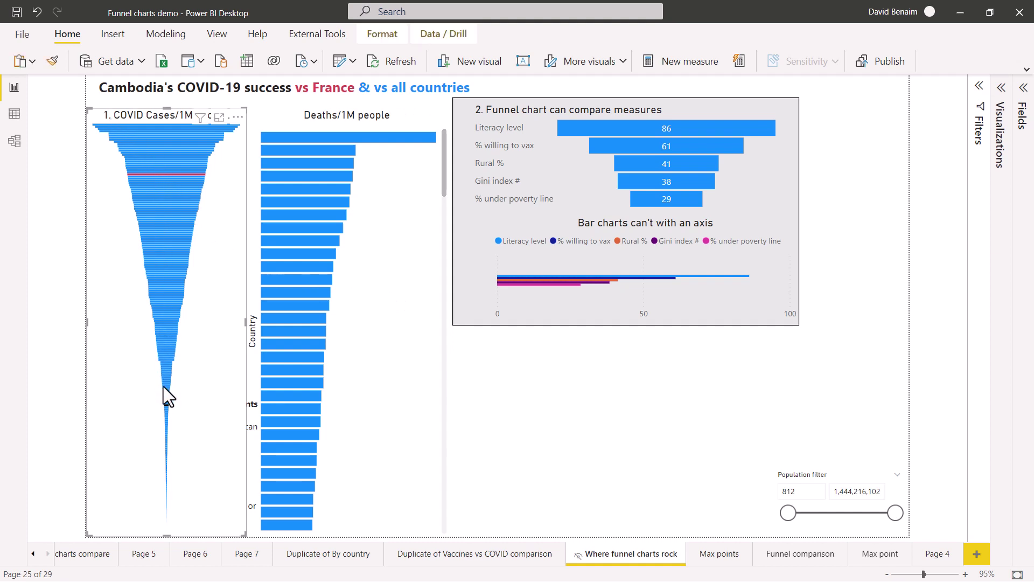
{"action": "scroll", "coordinate": [387, 213], "scroll_direction": "down", "scroll_amount": 3}
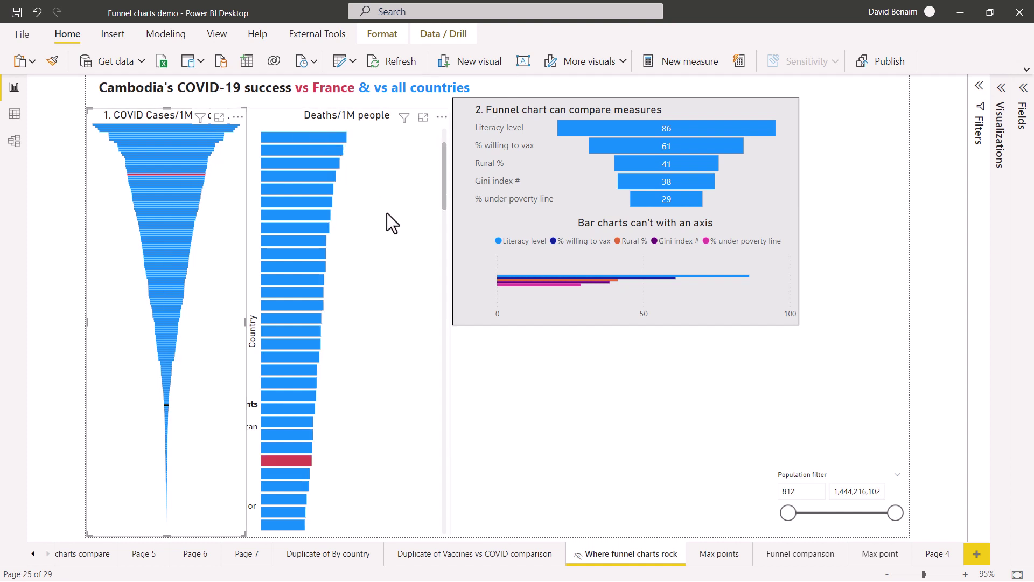
{"action": "scroll", "coordinate": [389, 224], "scroll_direction": "up", "scroll_amount": 3}
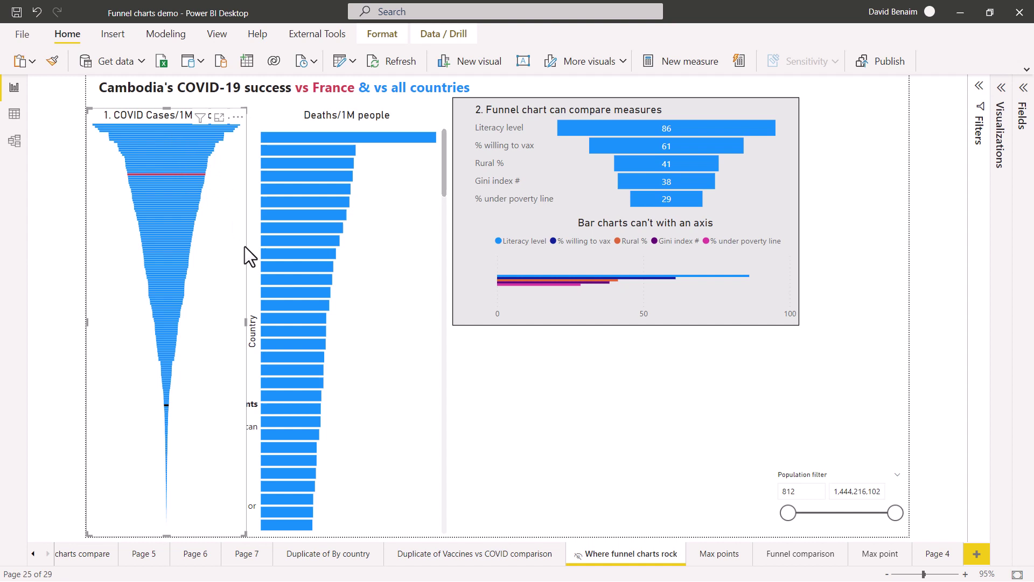
{"action": "left_click", "coordinate": [849, 153]}
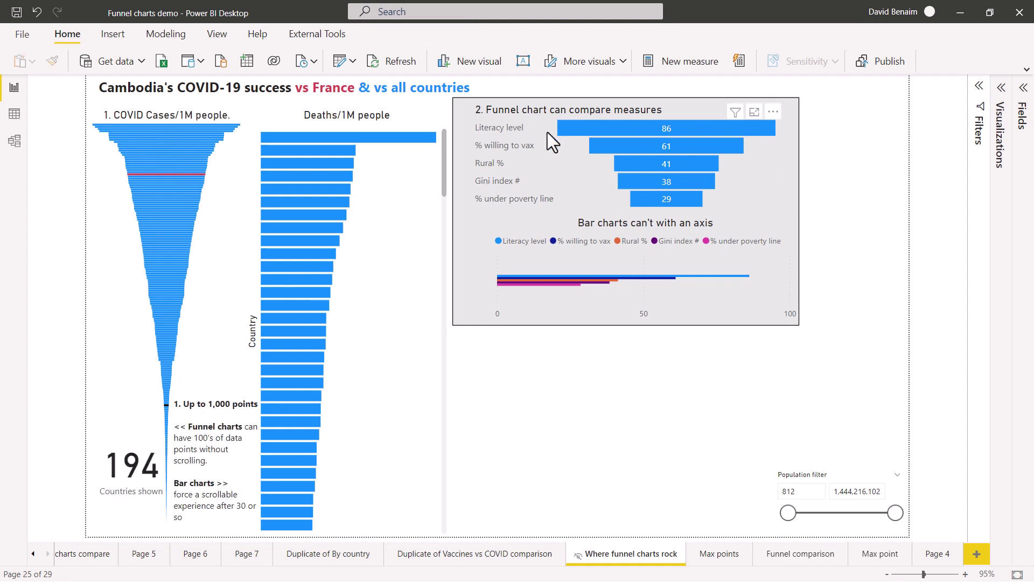
{"action": "left_click", "coordinate": [538, 133]}
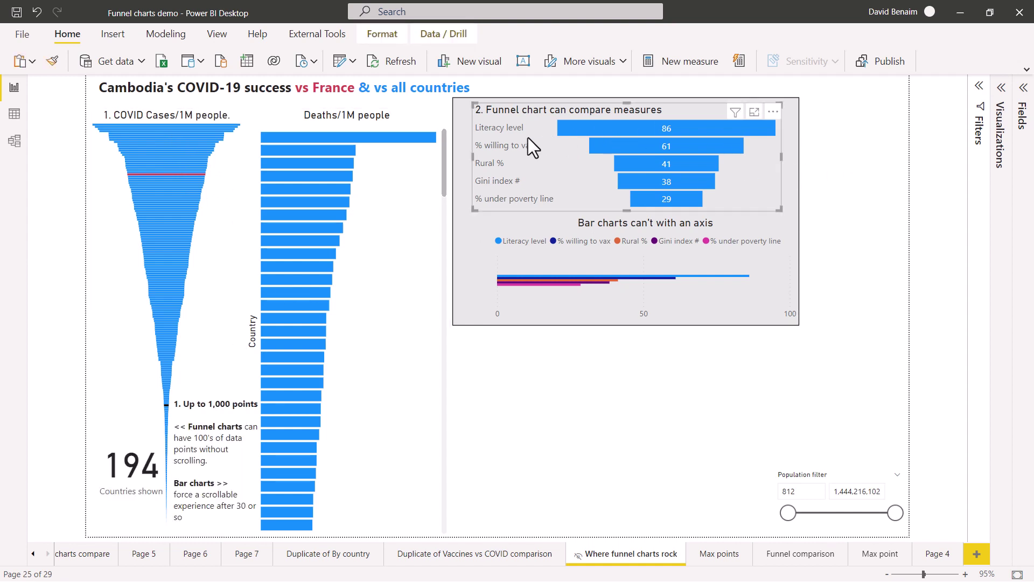
{"action": "left_click", "coordinate": [573, 253]}
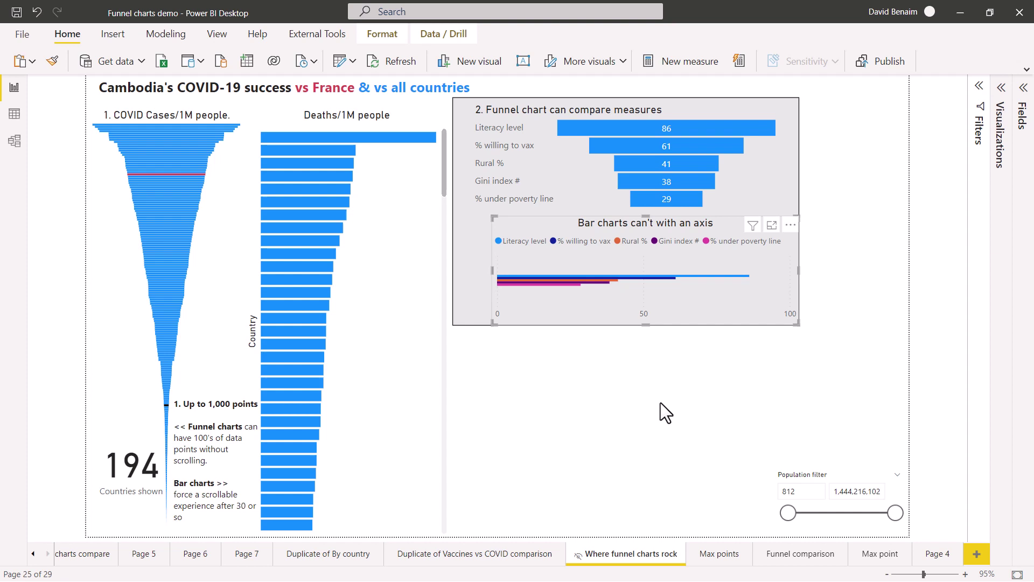
{"action": "left_click", "coordinate": [609, 387]}
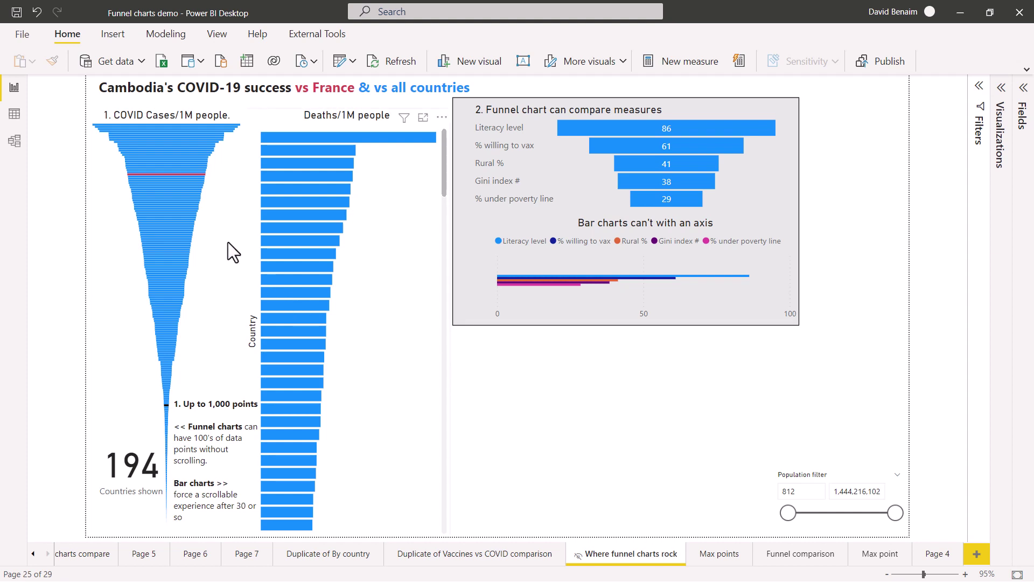
- Go to the Funnel comparison page
{"action": "mouse_move", "coordinate": [189, 175]}
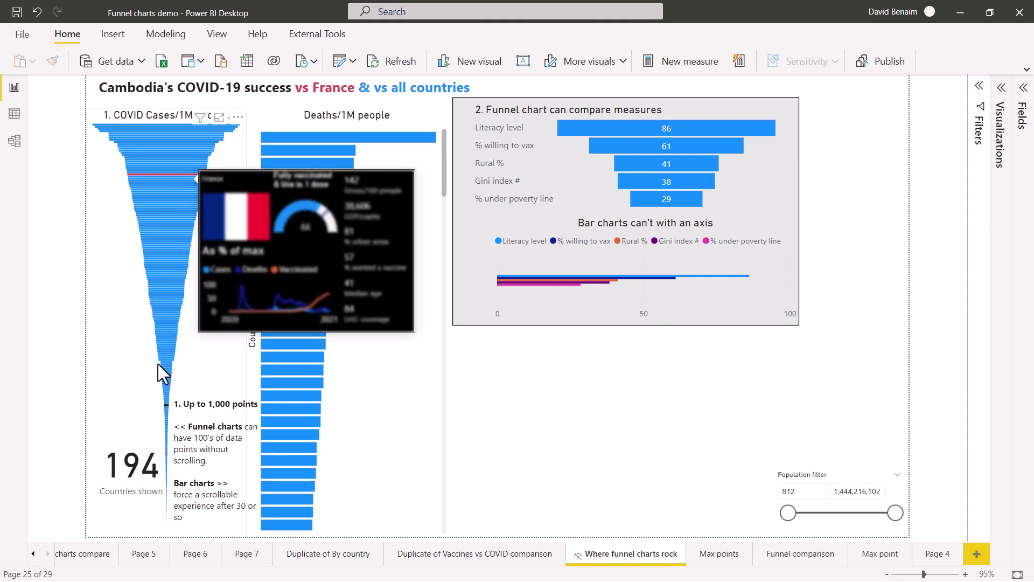
{"action": "mouse_move", "coordinate": [166, 405]}
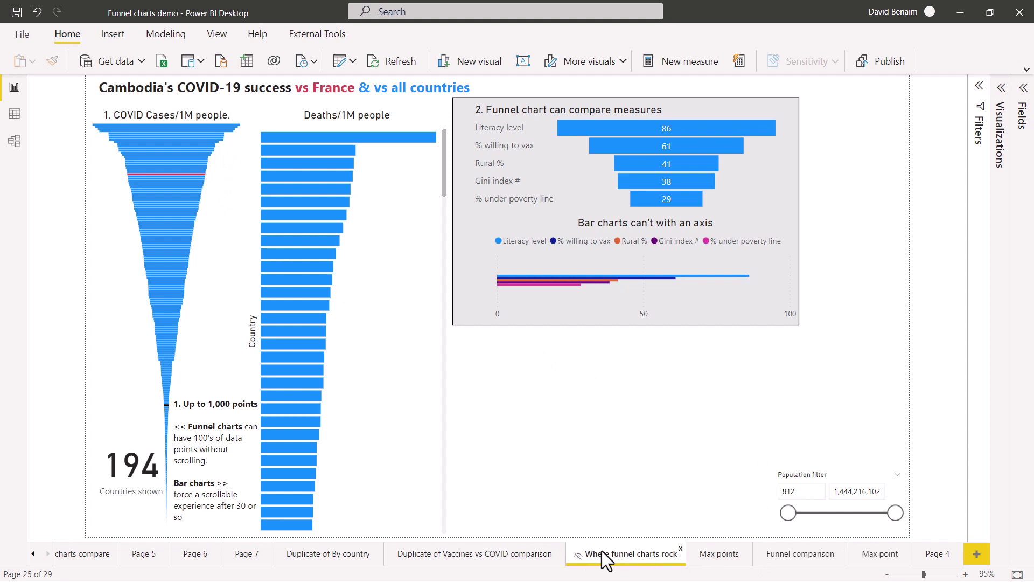
{"action": "left_click", "coordinate": [778, 555]}
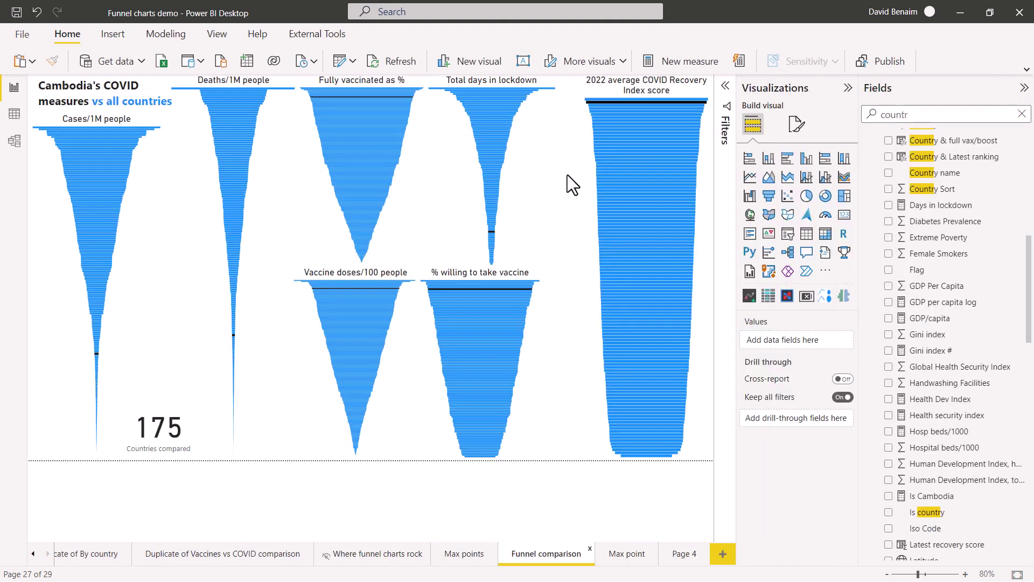
- Add a new blank page with a funnel chart stretched down to the page bottom
{"action": "left_click", "coordinate": [719, 550]}
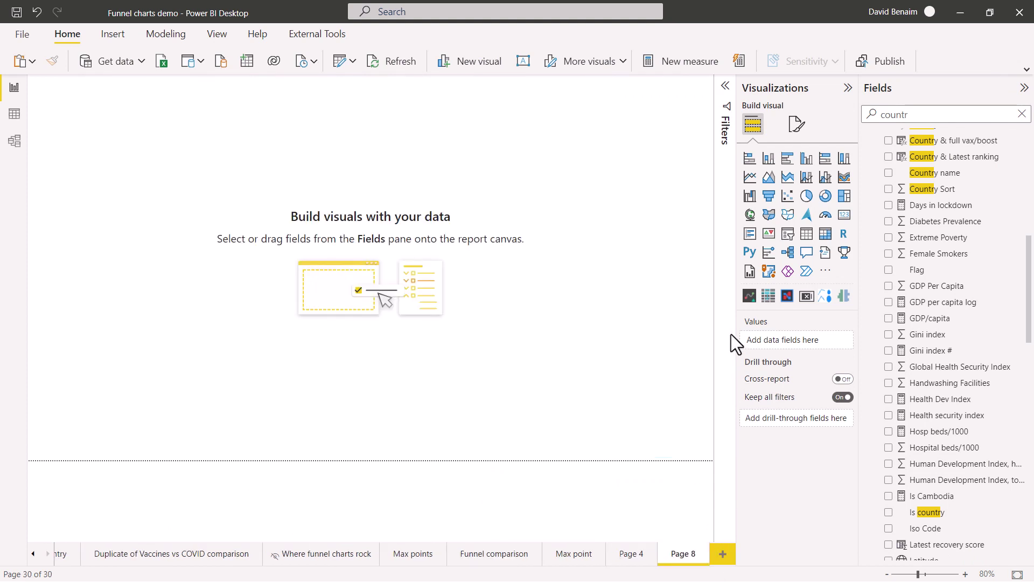
{"action": "left_click", "coordinate": [769, 195]}
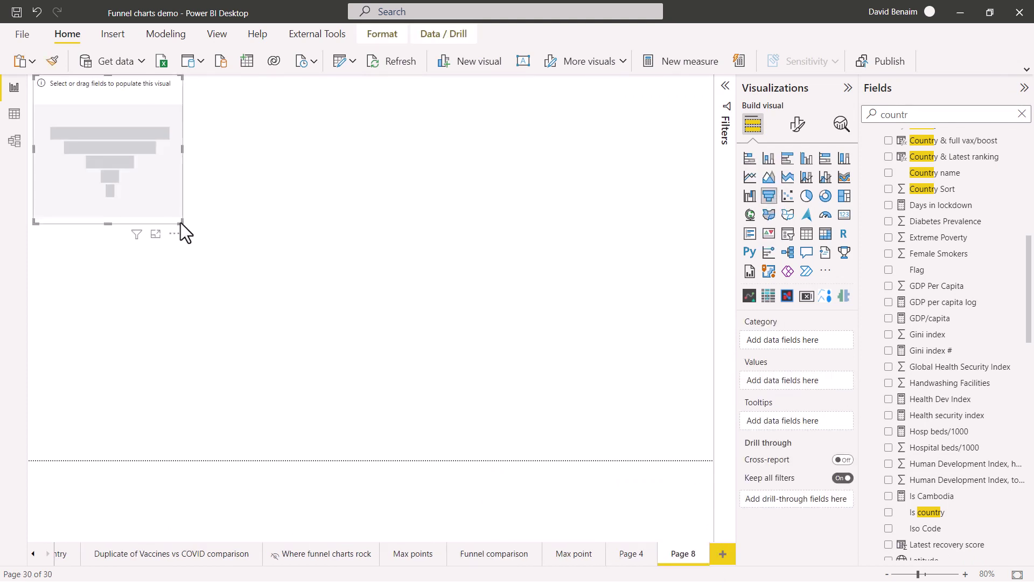
{"action": "left_click_drag", "start_coordinate": [181, 222], "coordinate": [318, 506]}
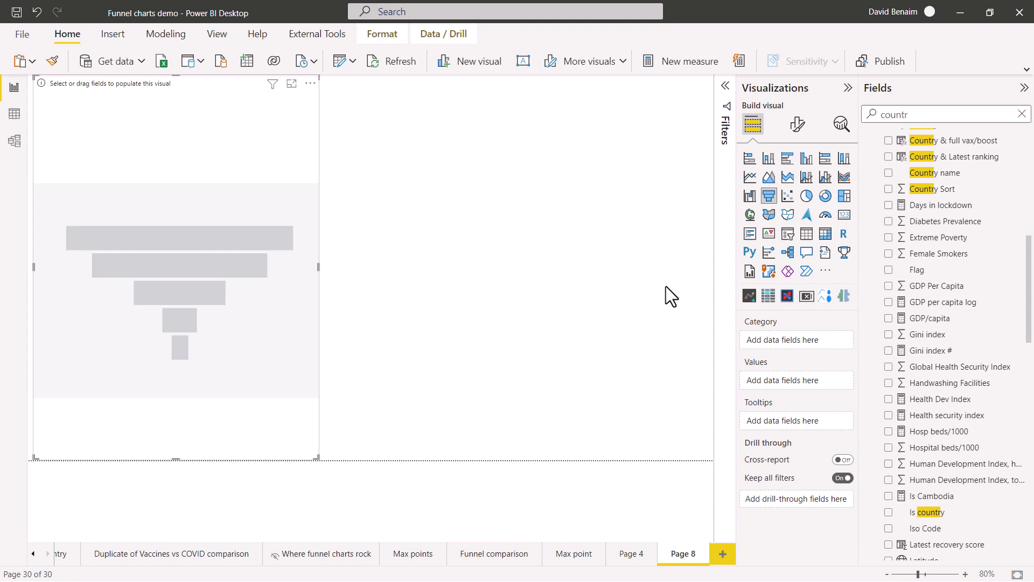
- Set the funnel's category to Country and its values to Gini index #
{"action": "scroll", "coordinate": [940, 253], "scroll_direction": "up", "scroll_amount": 5}
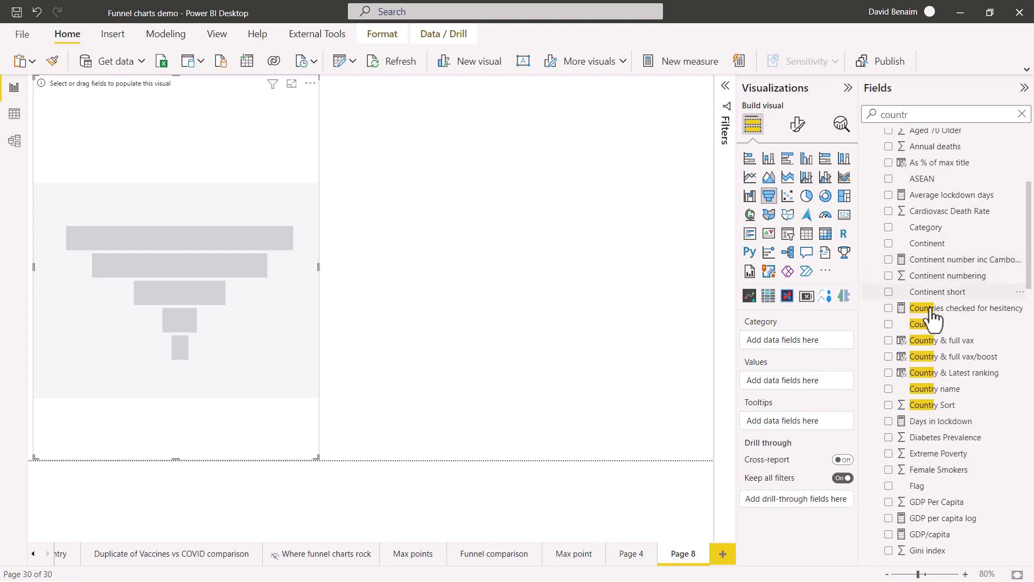
{"action": "left_click", "coordinate": [889, 324]}
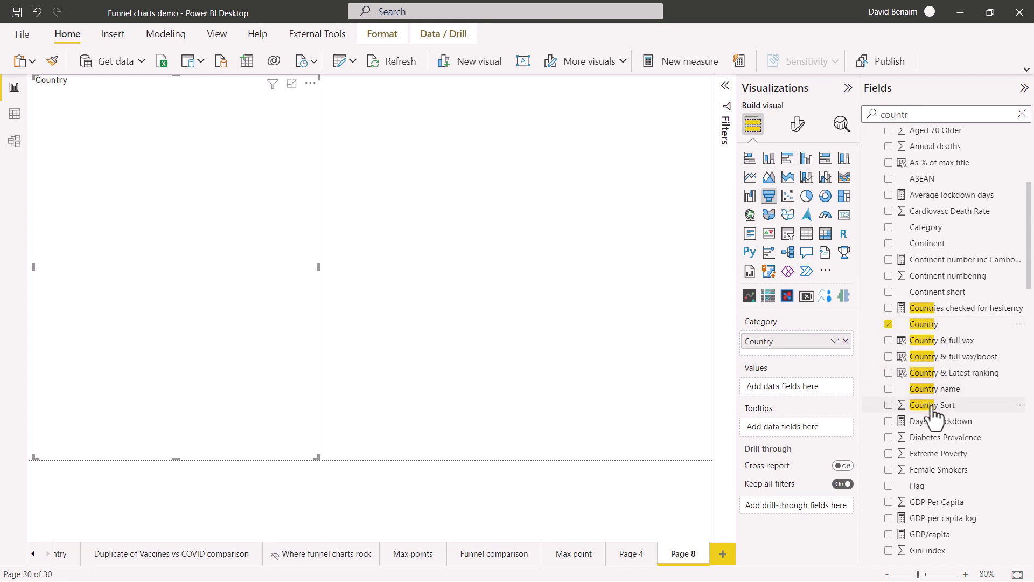
{"action": "scroll", "coordinate": [947, 401], "scroll_direction": "down", "scroll_amount": 5}
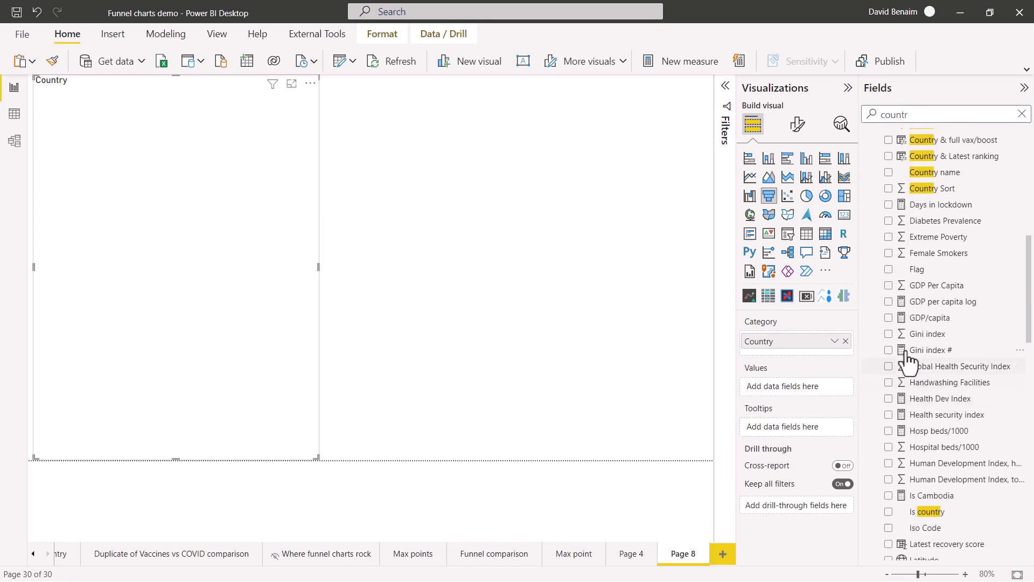
{"action": "left_click", "coordinate": [888, 350]}
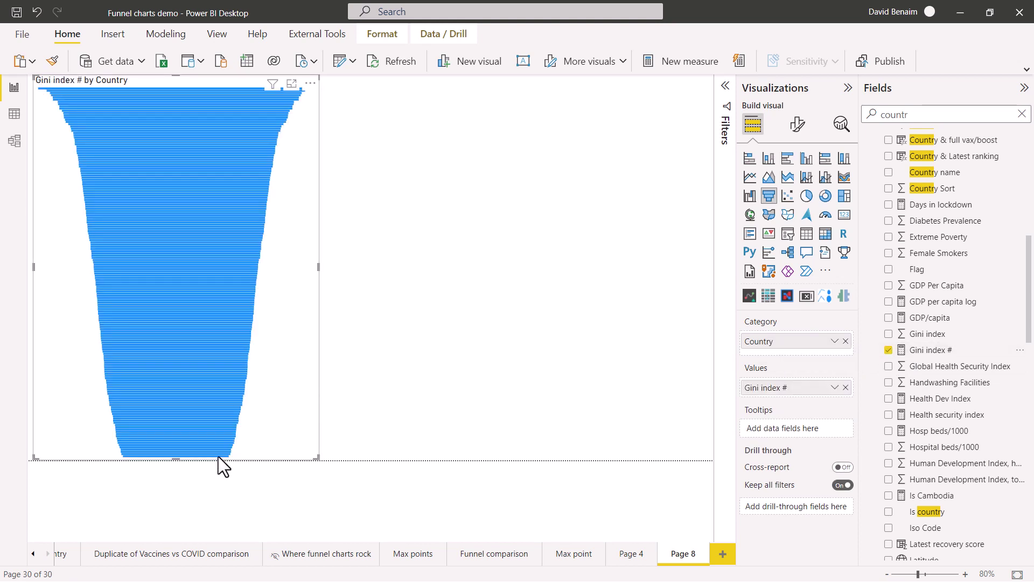
{"action": "mouse_move", "coordinate": [212, 447]}
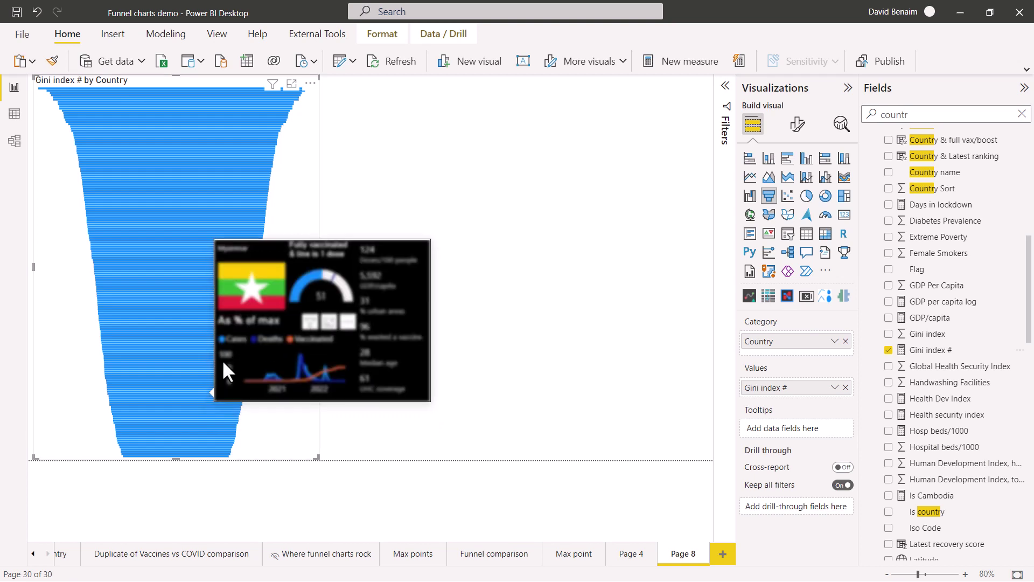
- Change the Gini funnel's default bar colour to black, then to light blue
{"action": "left_click", "coordinate": [795, 127]}
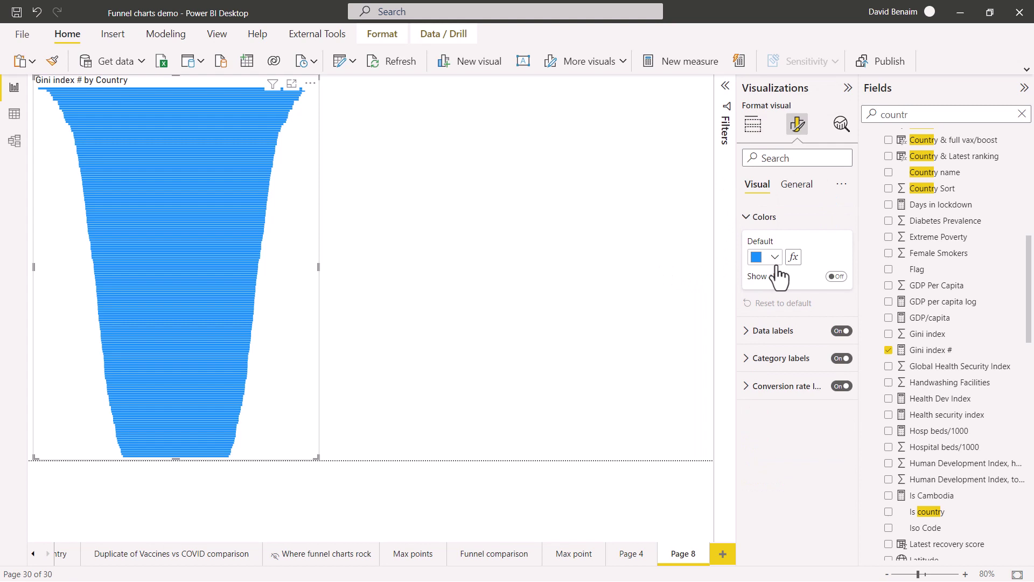
{"action": "left_click", "coordinate": [775, 257]}
{"action": "left_click", "coordinate": [784, 304]}
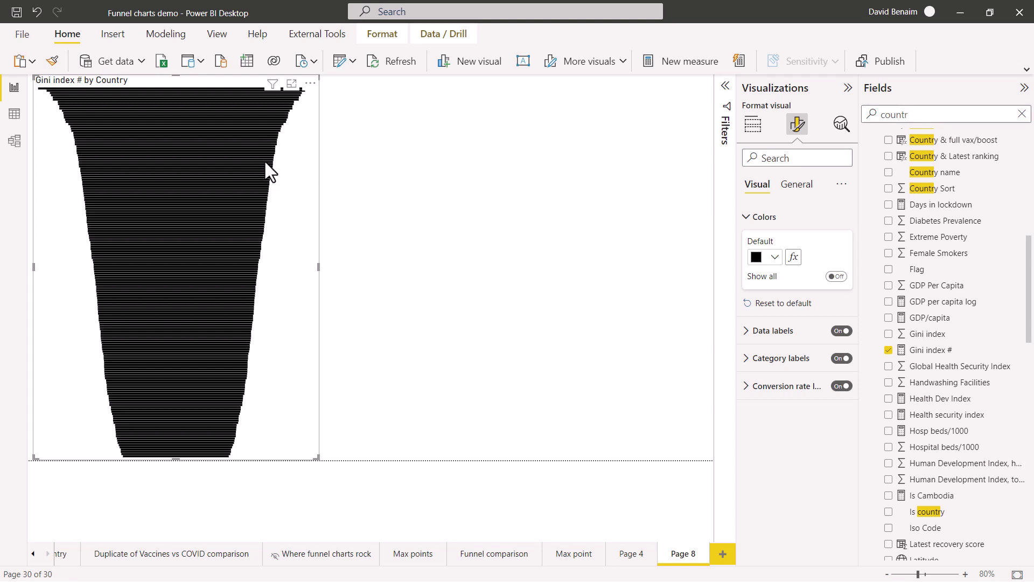
{"action": "mouse_move", "coordinate": [264, 162]}
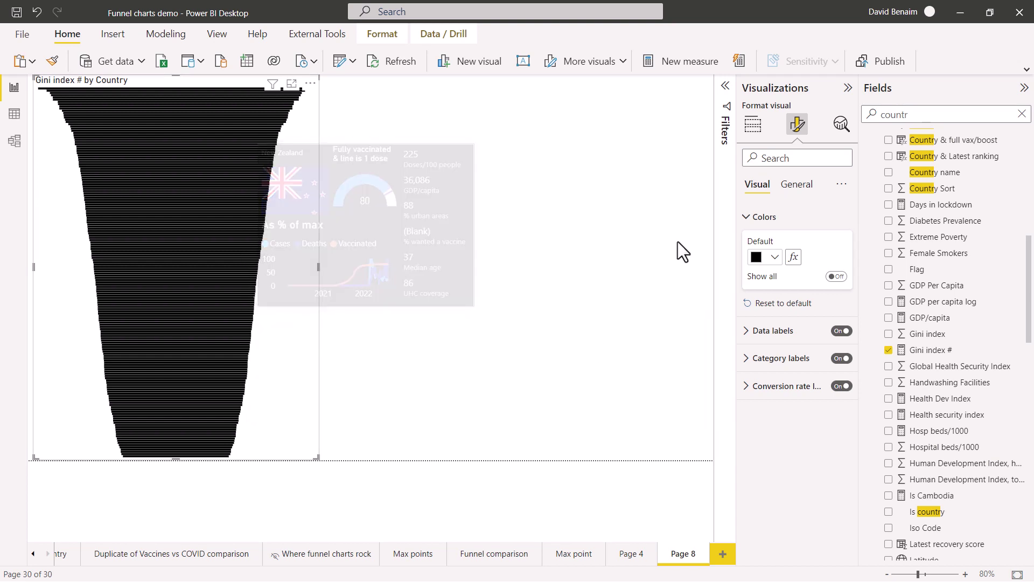
{"action": "left_click", "coordinate": [775, 257]}
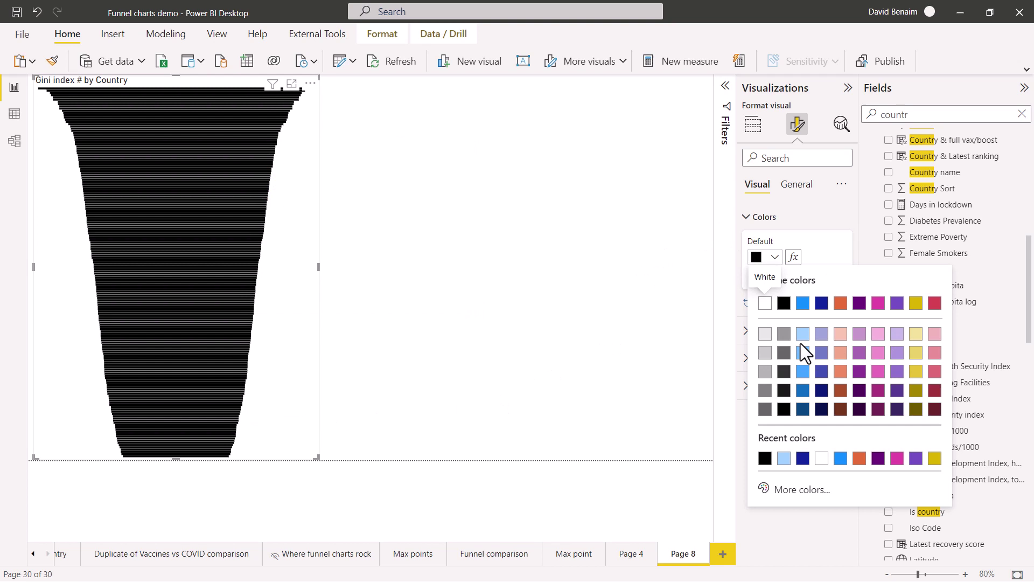
{"action": "left_click", "coordinate": [802, 336]}
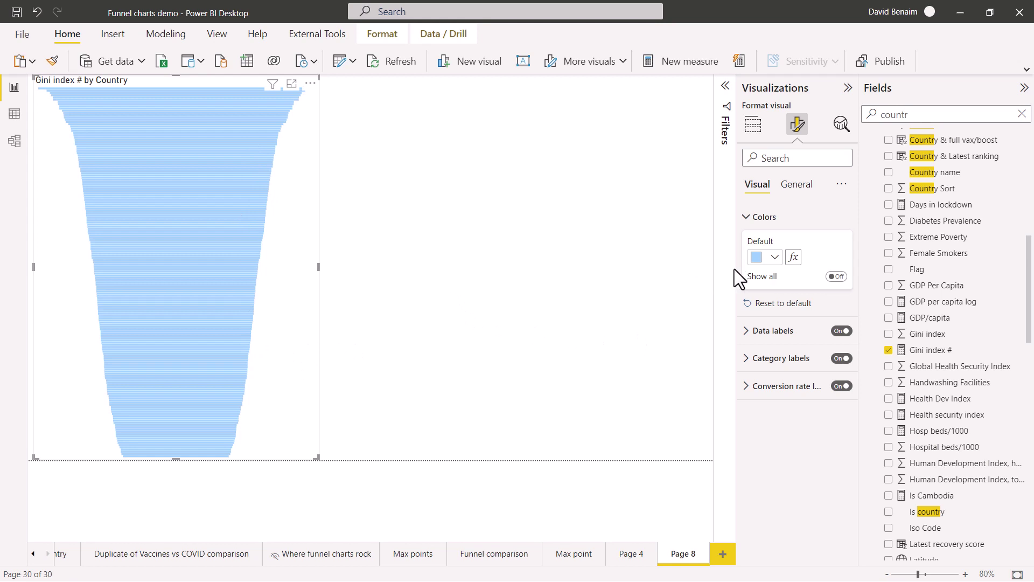
- Apply conditional bar colouring based on Is Cambodia, with a middle colour and a black maximum
{"action": "left_click", "coordinate": [793, 259]}
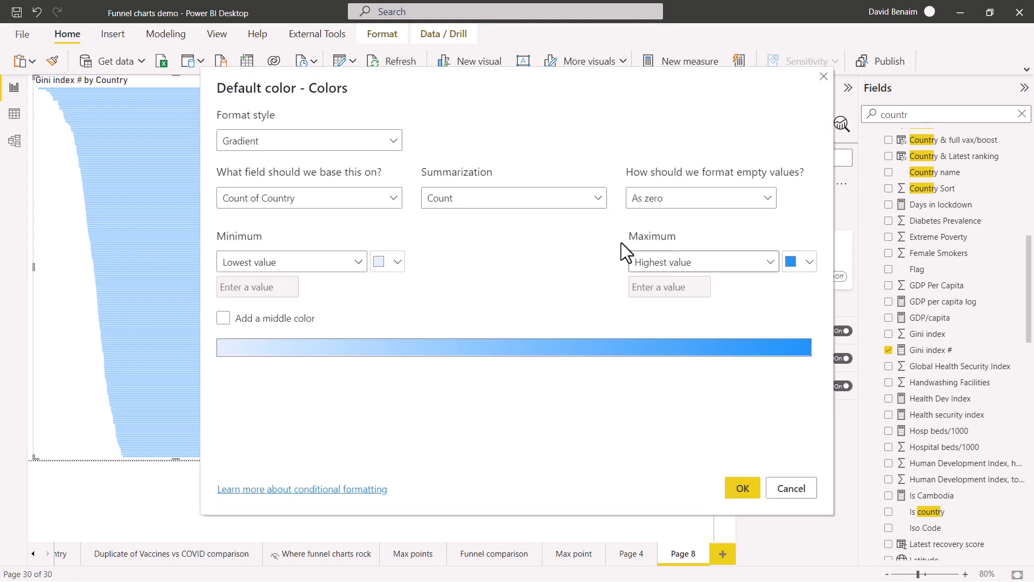
{"action": "left_click", "coordinate": [330, 203]}
{"action": "type", "text": "is ca"}
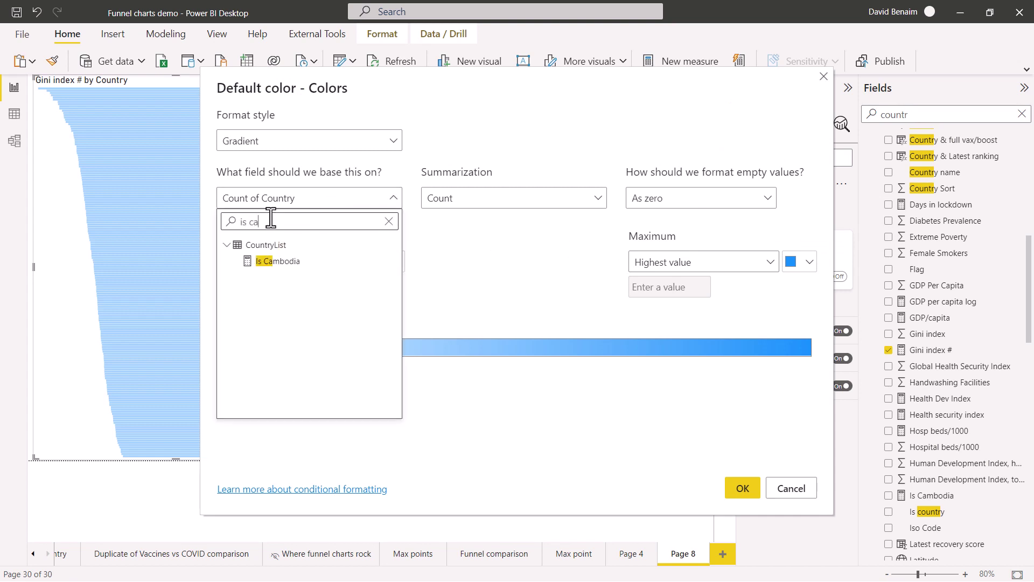
{"action": "left_click", "coordinate": [285, 262]}
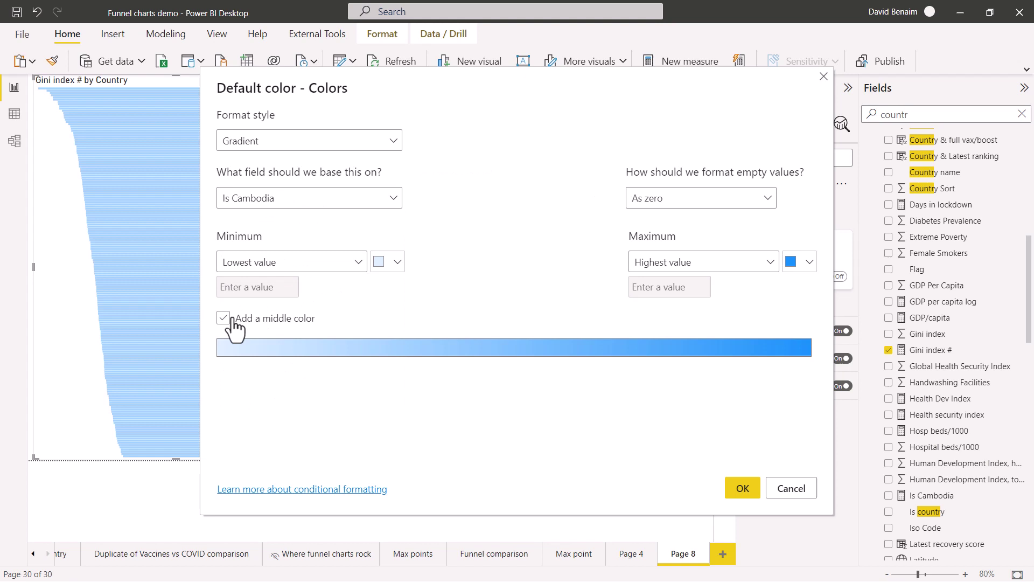
{"action": "left_click", "coordinate": [224, 318]}
{"action": "left_click", "coordinate": [802, 264]}
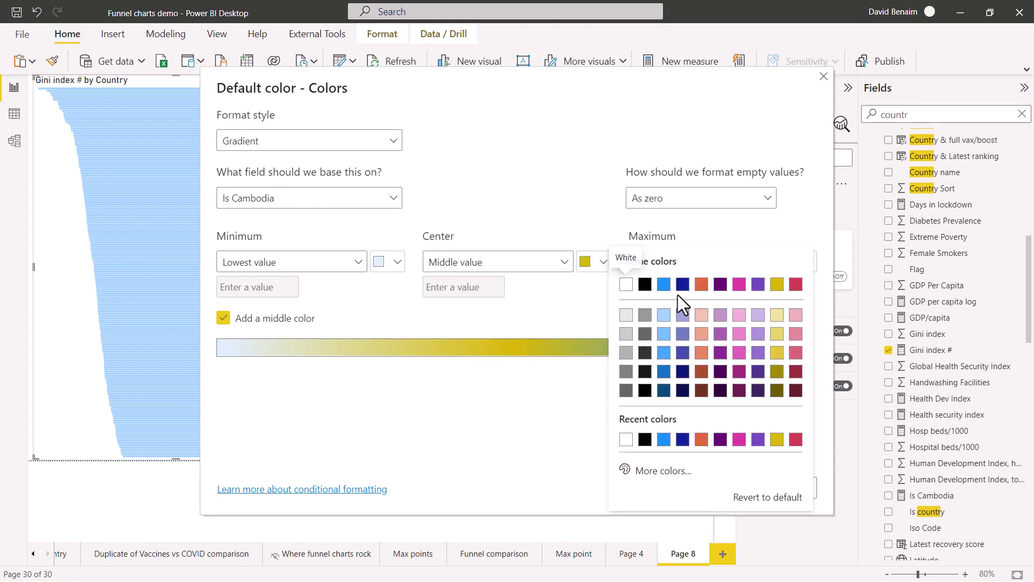
{"action": "left_click", "coordinate": [648, 285]}
{"action": "left_click", "coordinate": [740, 487]}
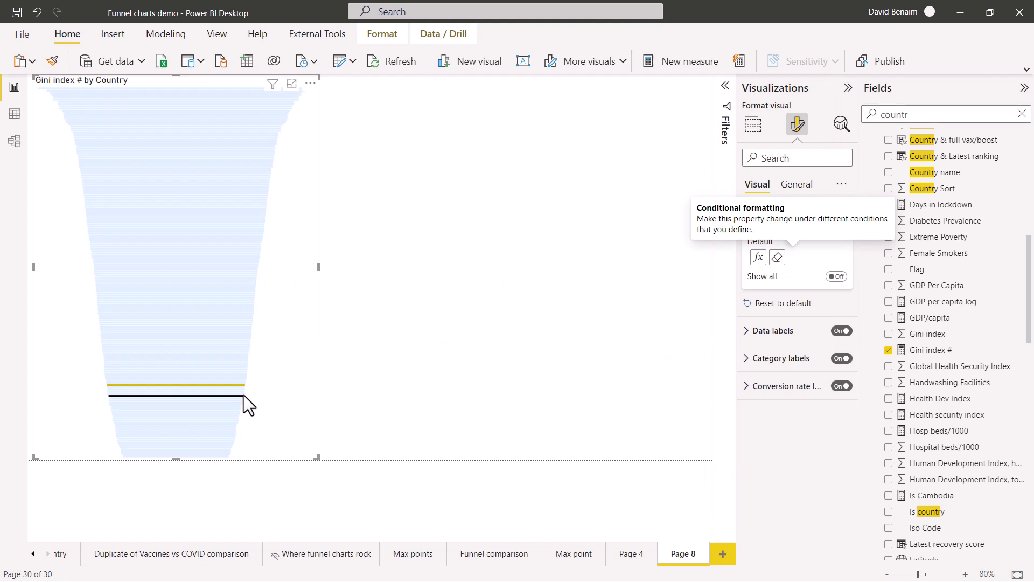
{"action": "mouse_move", "coordinate": [240, 397]}
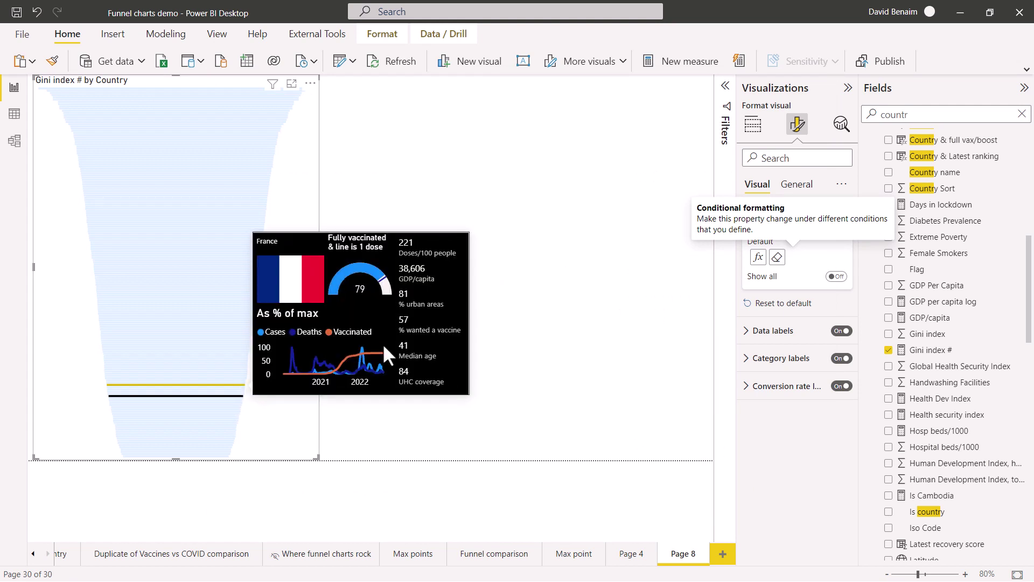
- Reselect the Gini funnel and paste a duplicate of it
{"action": "left_click", "coordinate": [554, 240]}
{"action": "left_click", "coordinate": [312, 327]}
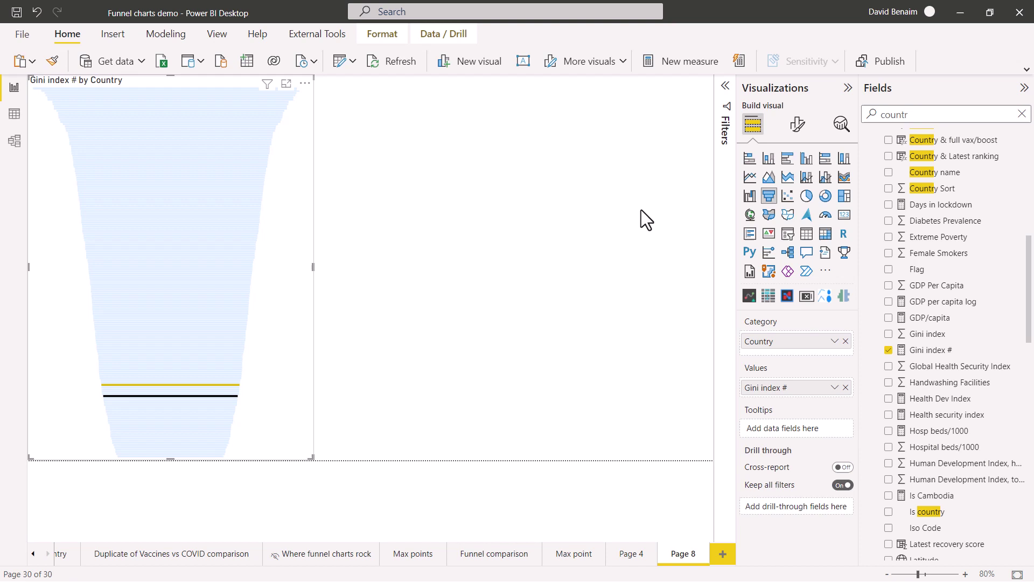
{"action": "left_click", "coordinate": [798, 125]}
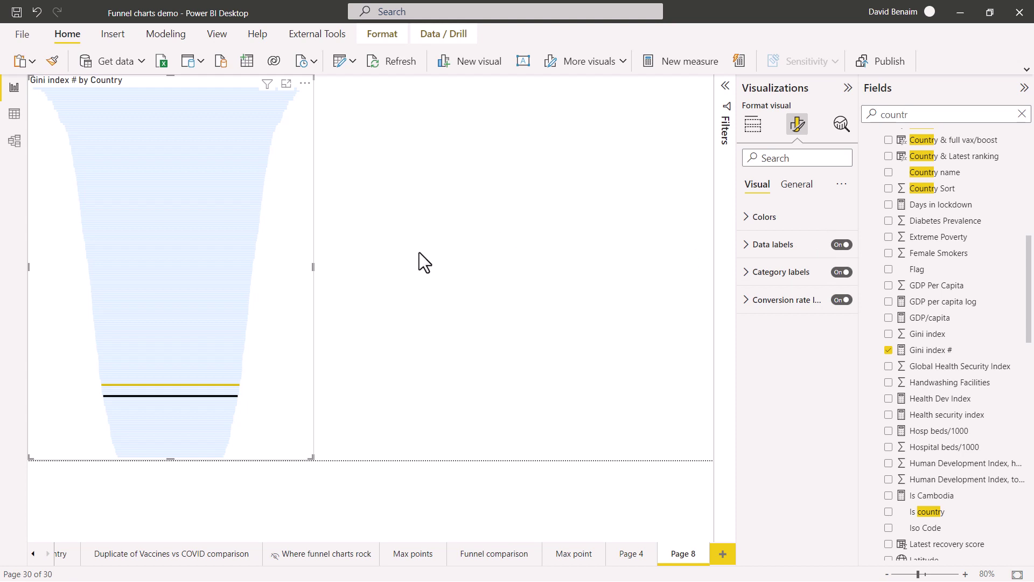
{"action": "key", "text": "ctrl+v"}
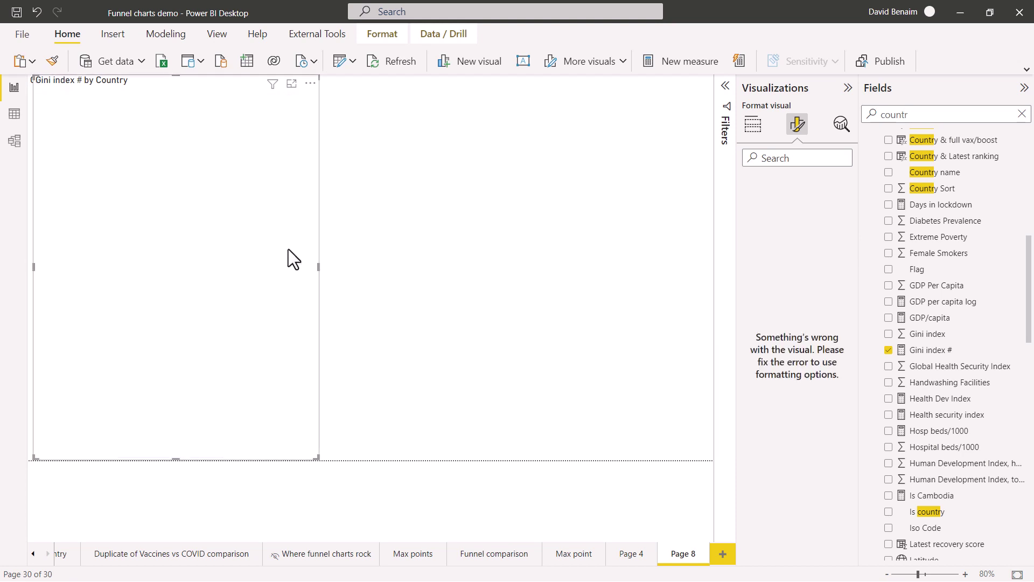
- Move the copy beside the original and add Continent to the category above Country
{"action": "left_click_drag", "start_coordinate": [289, 249], "coordinate": [571, 246]}
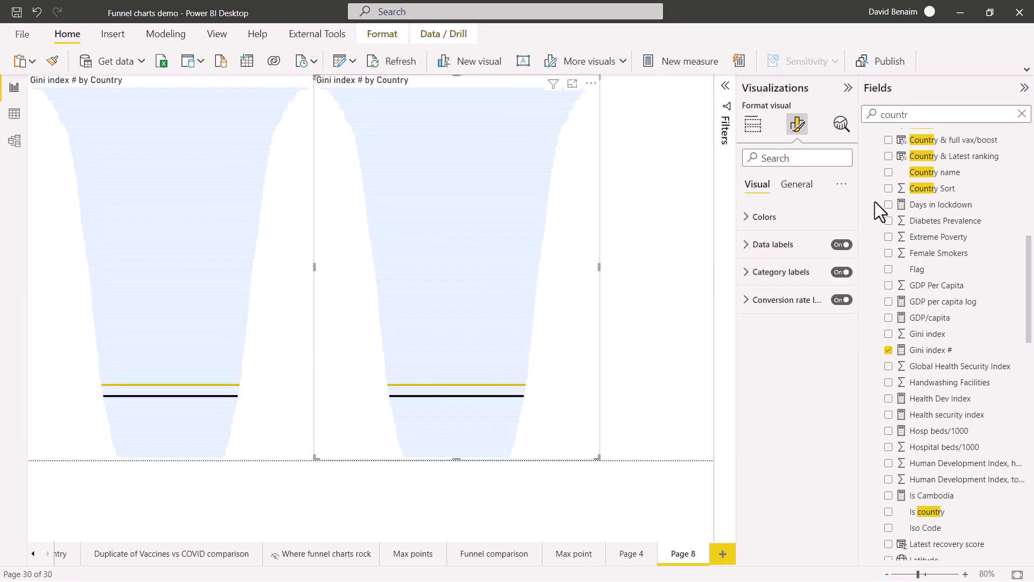
{"action": "scroll", "coordinate": [930, 219], "scroll_direction": "up", "scroll_amount": 10}
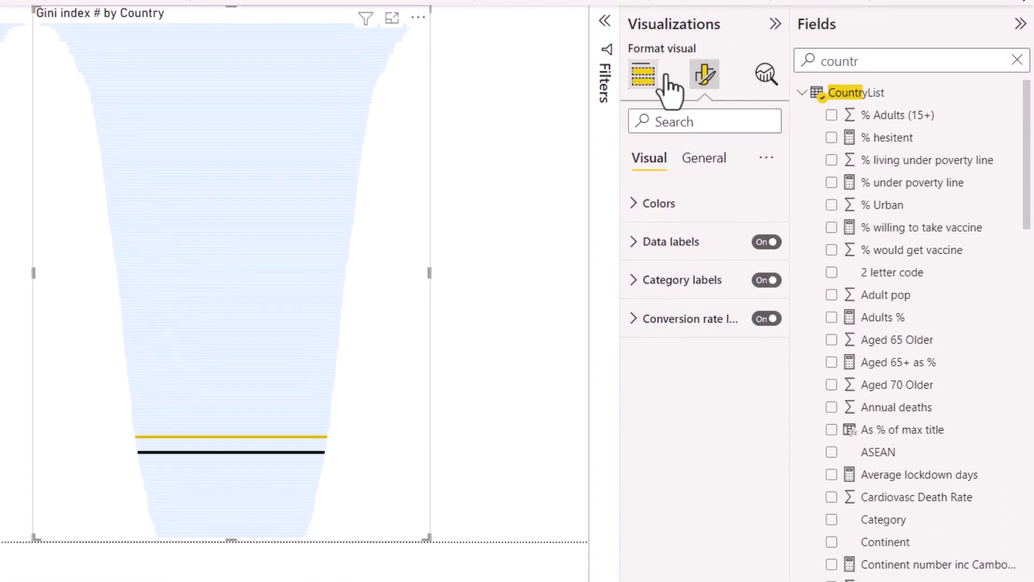
{"action": "left_click", "coordinate": [668, 78]}
{"action": "double_click", "coordinate": [839, 60]}
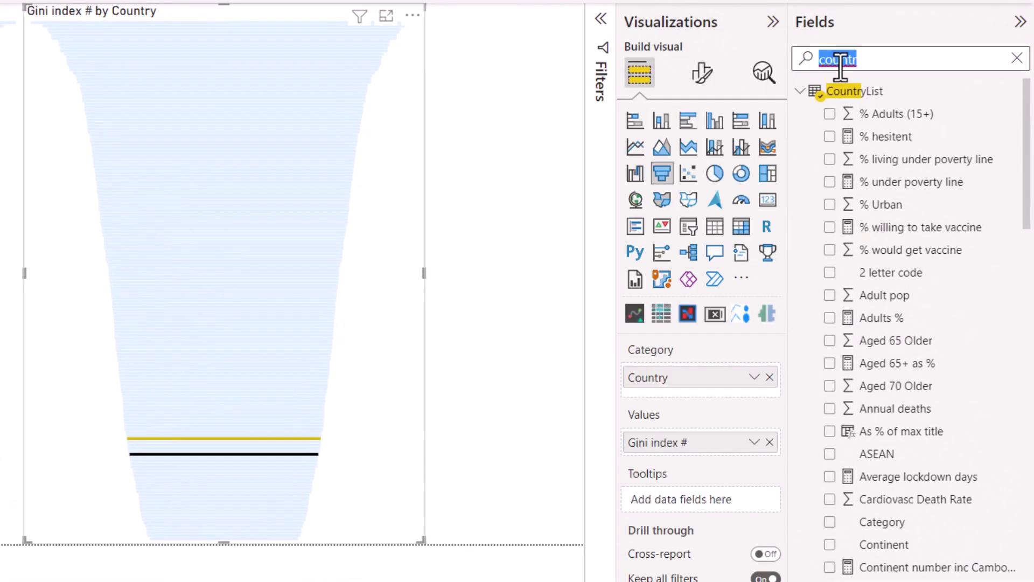
{"action": "type", "text": "contin"}
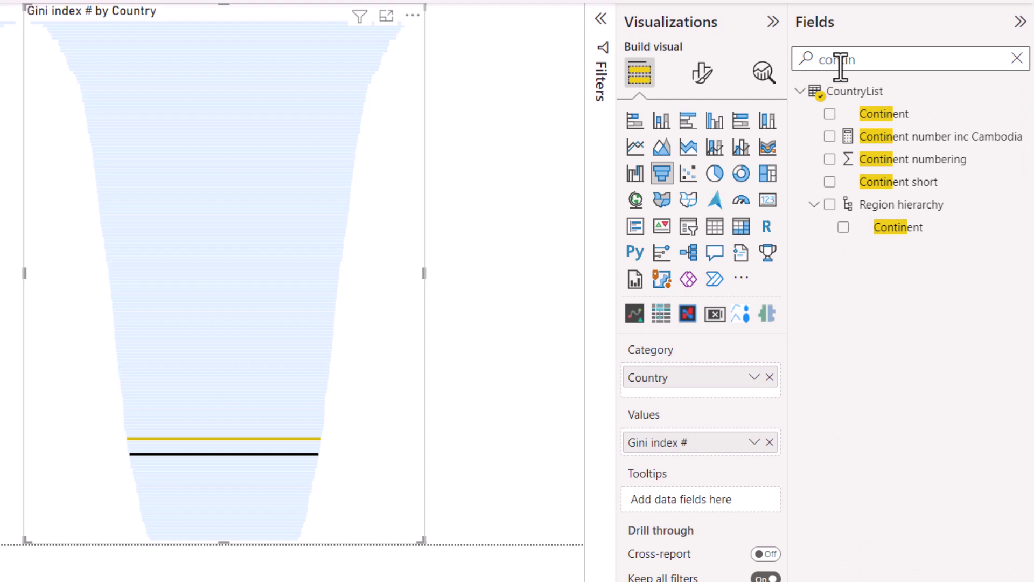
{"action": "left_click_drag", "start_coordinate": [889, 114], "coordinate": [680, 380]}
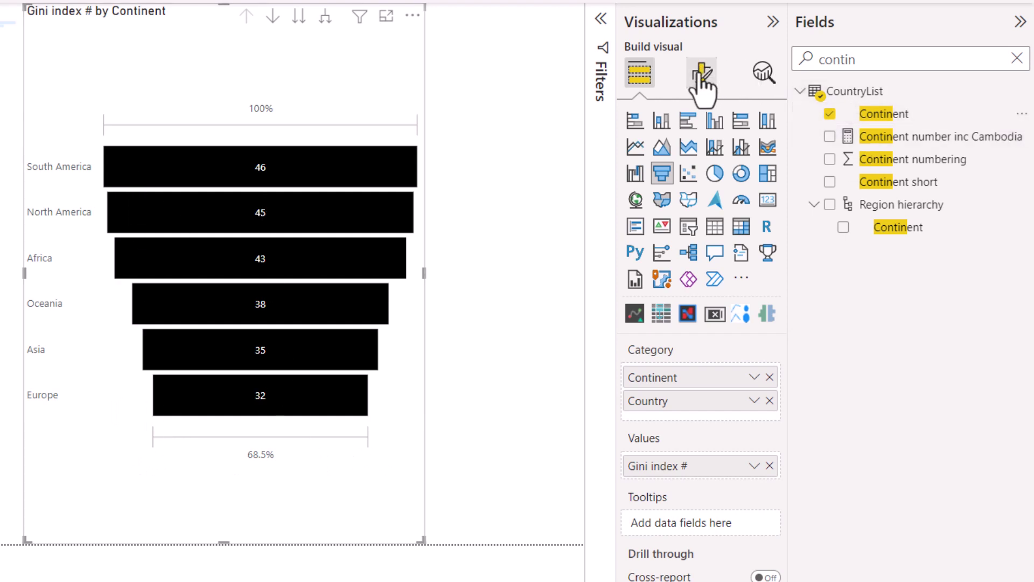
- Adjust the continent funnel's width, narrowing it and then widening it back out
{"action": "left_click", "coordinate": [700, 75]}
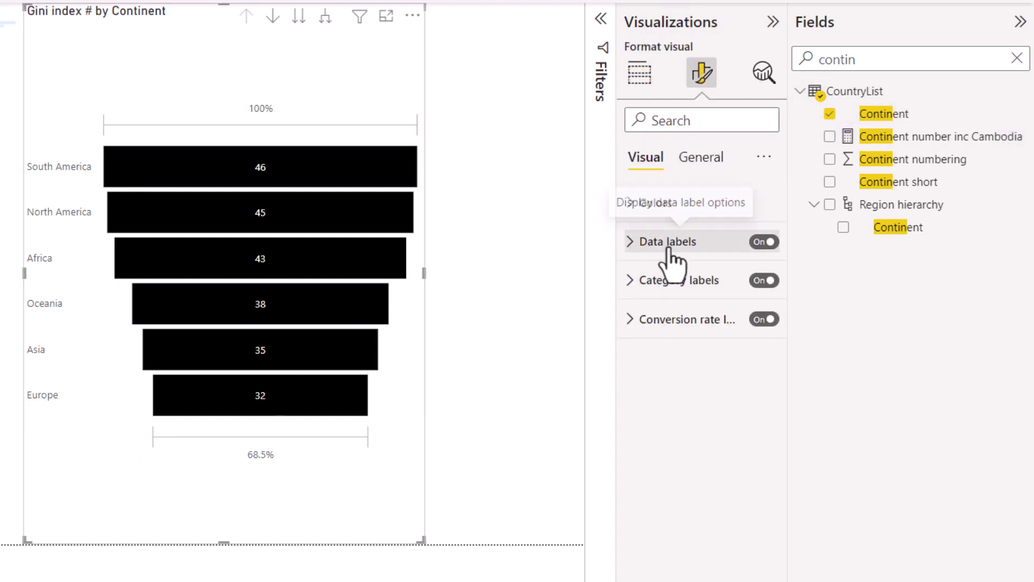
{"action": "left_click_drag", "start_coordinate": [424, 274], "coordinate": [244, 266]}
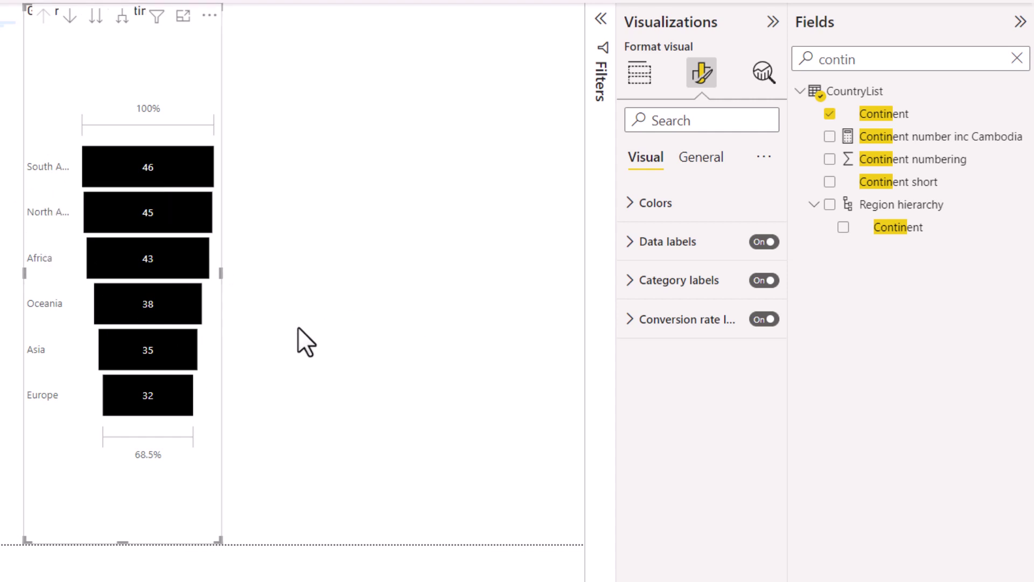
{"action": "left_click_drag", "start_coordinate": [223, 276], "coordinate": [423, 275]}
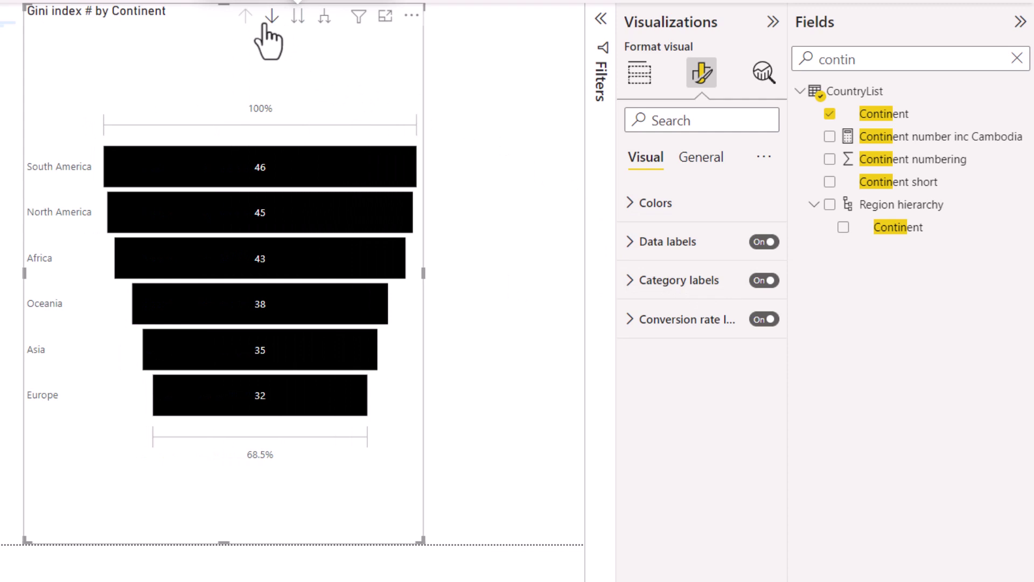
{"action": "right_click", "coordinate": [141, 165]}
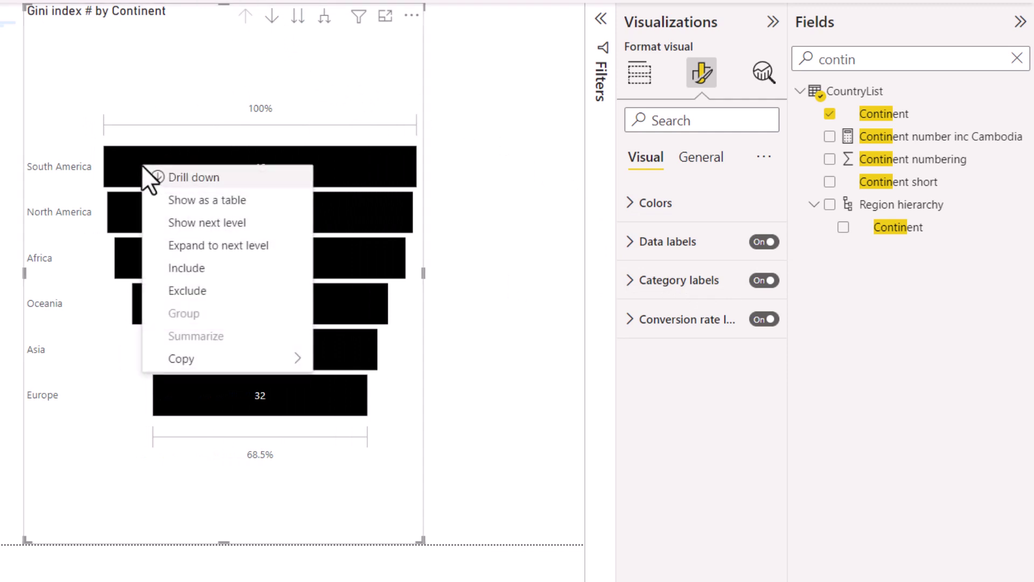
{"action": "left_click", "coordinate": [256, 178]}
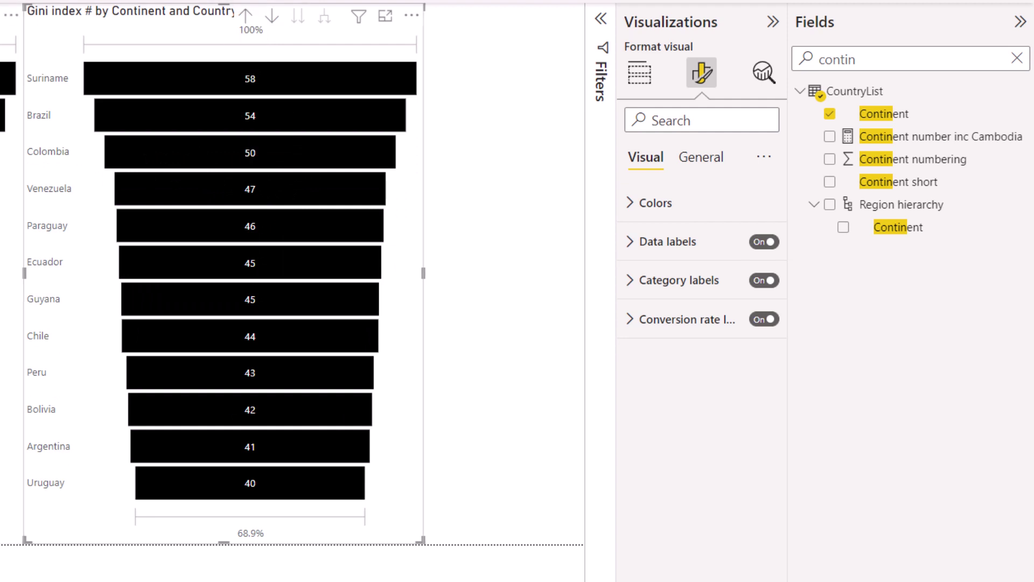
{"action": "left_click", "coordinate": [245, 16]}
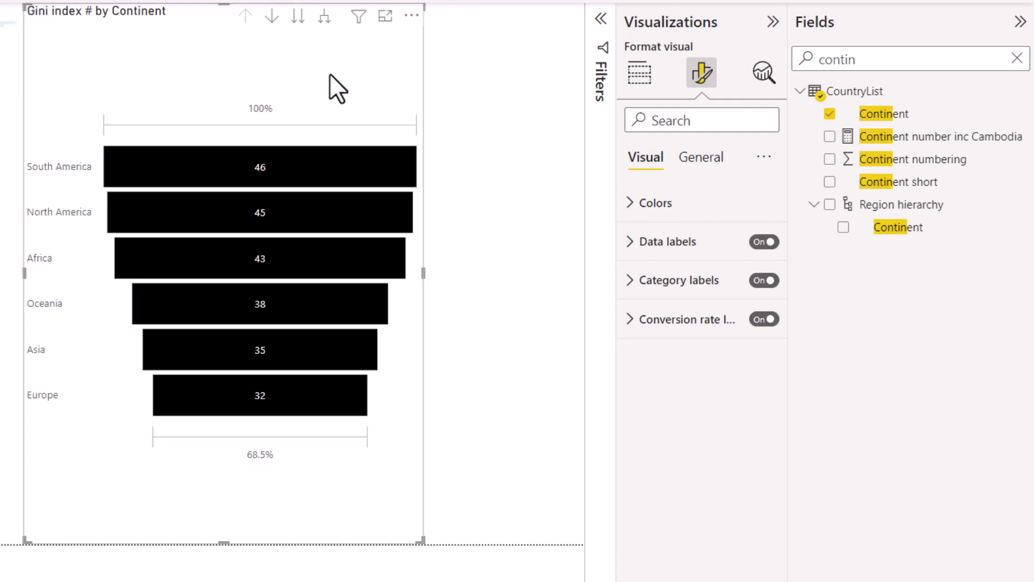
- Turn off the continent funnel's conversion rate labels and shrink it to the top of the page
{"action": "left_click", "coordinate": [473, 192]}
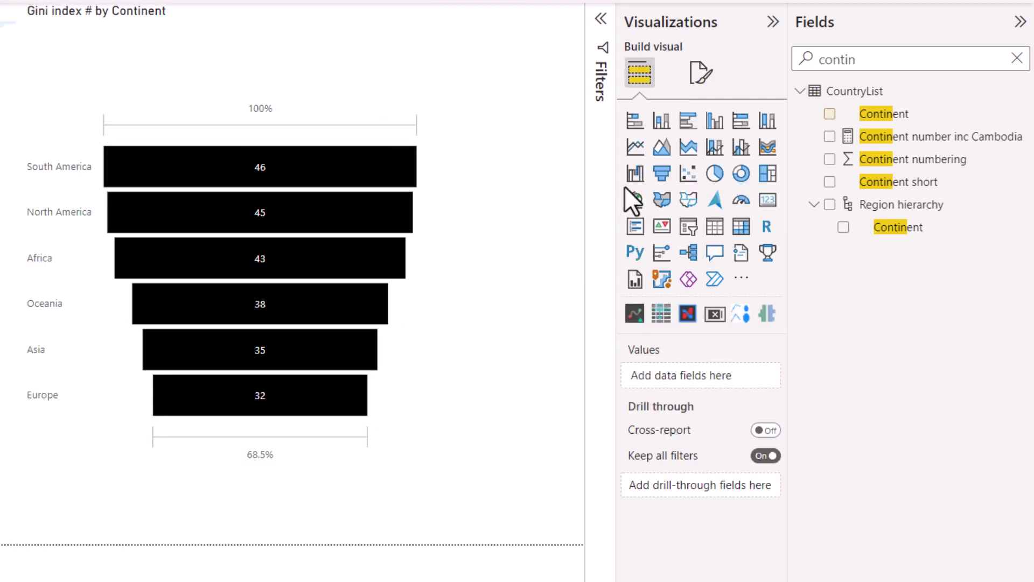
{"action": "left_click", "coordinate": [405, 91]}
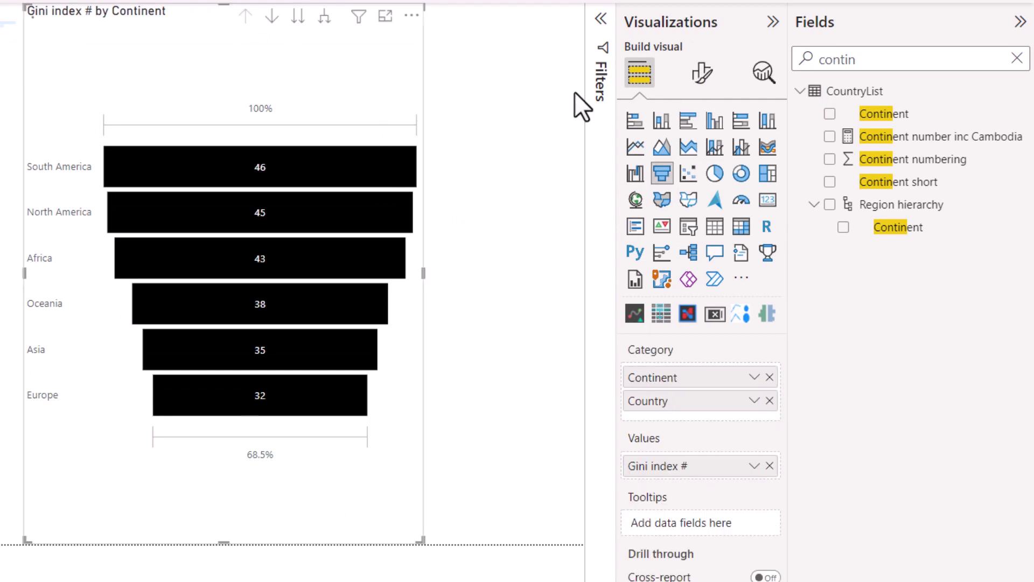
{"action": "left_click", "coordinate": [700, 70]}
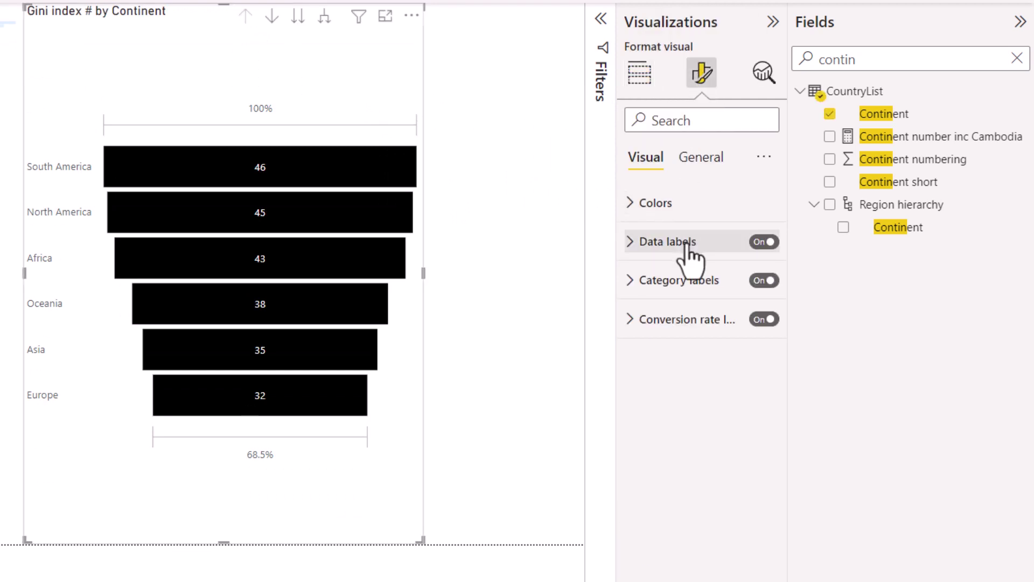
{"action": "left_click", "coordinate": [764, 281]}
{"action": "left_click", "coordinate": [763, 281]}
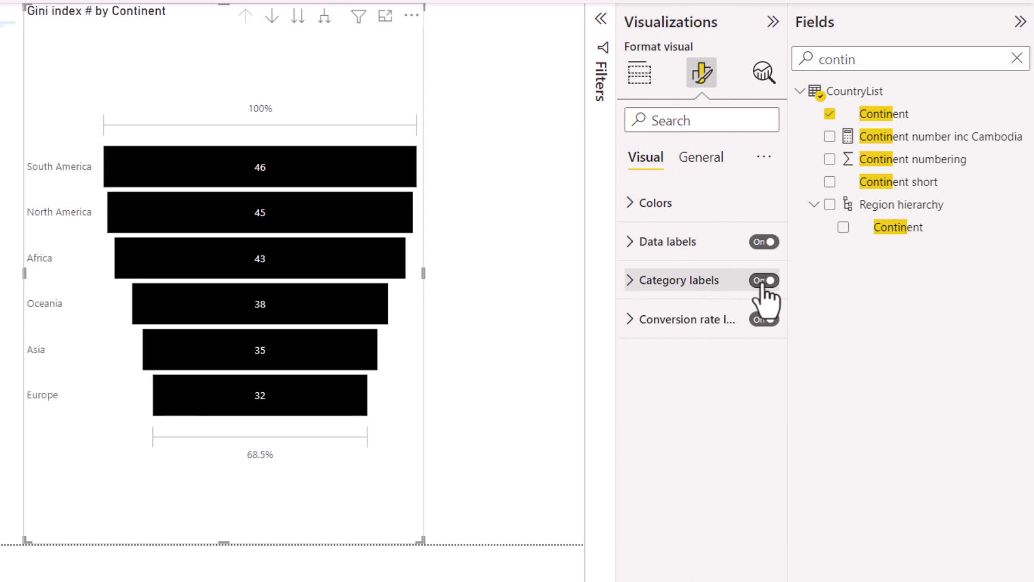
{"action": "left_click", "coordinate": [760, 243]}
{"action": "left_click", "coordinate": [761, 243]}
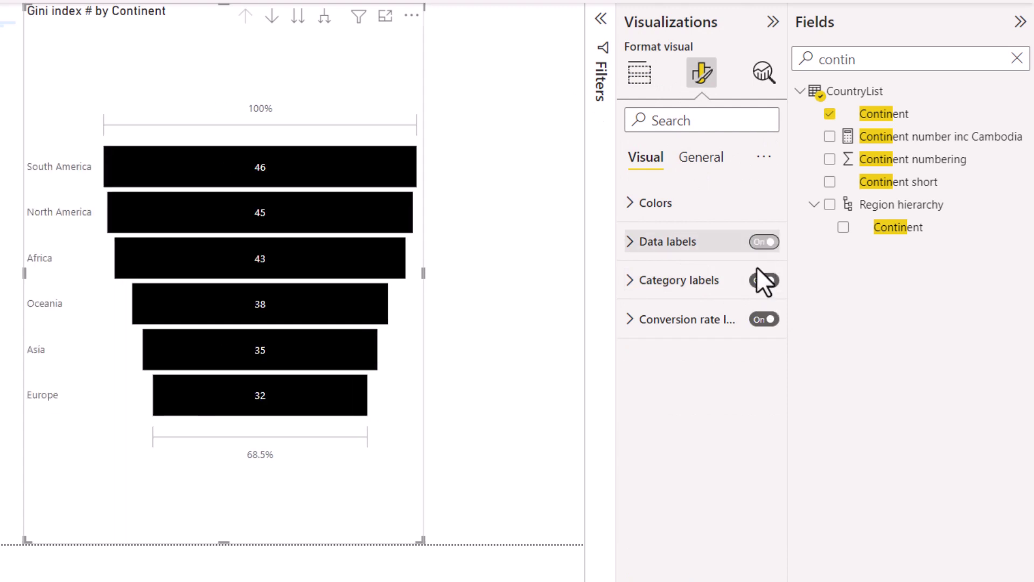
{"action": "left_click", "coordinate": [762, 319]}
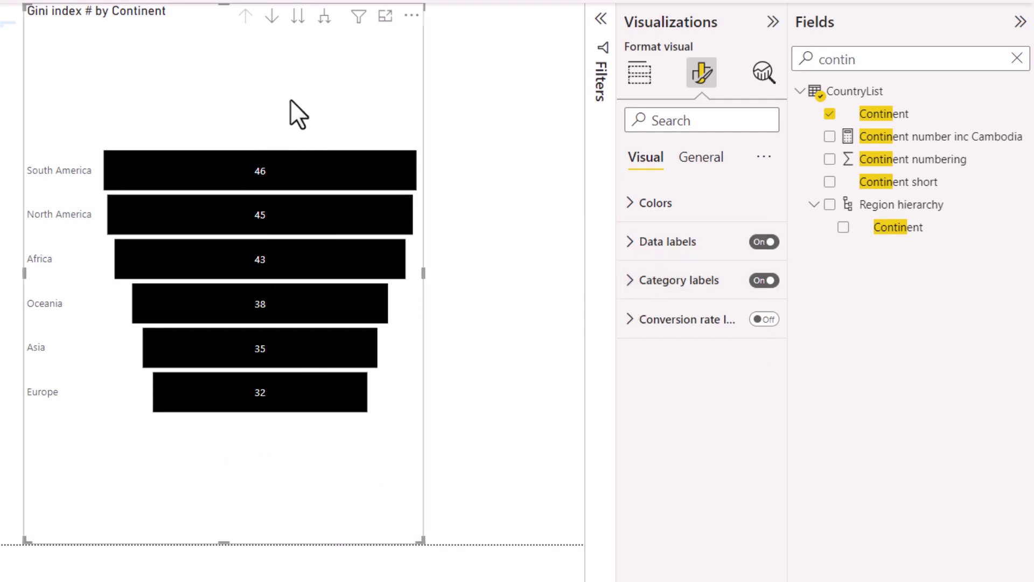
{"action": "left_click_drag", "start_coordinate": [218, 545], "coordinate": [212, 221]}
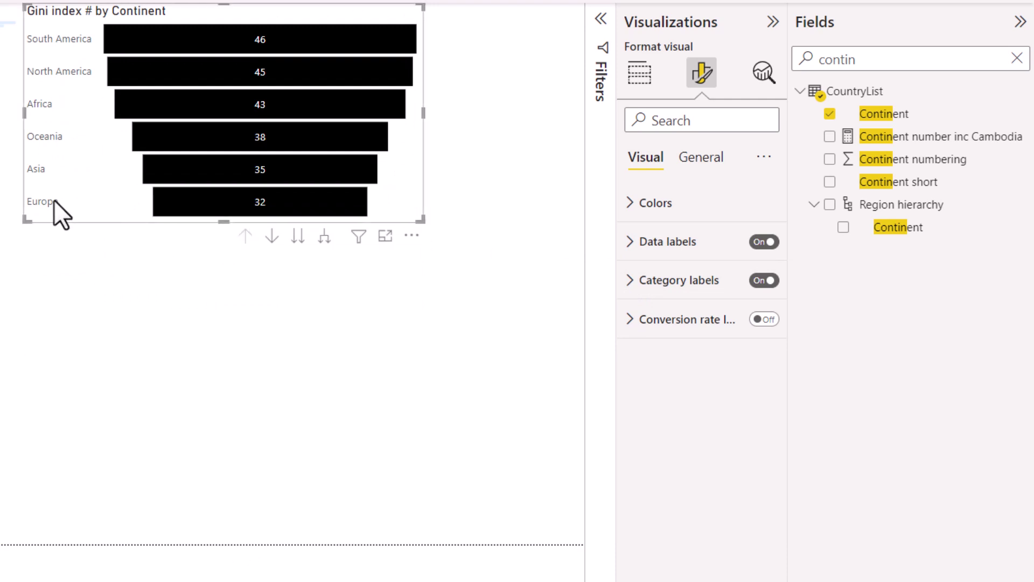
- Add an empty stacked bar chart and filter the Fields list with '1 do'
{"action": "left_click", "coordinate": [104, 302]}
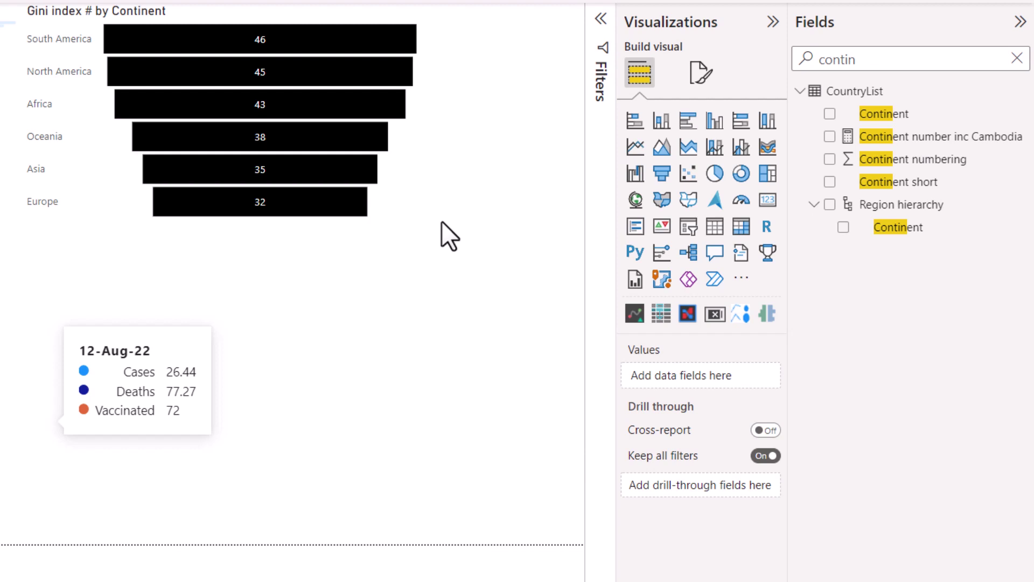
{"action": "left_click", "coordinate": [420, 414]}
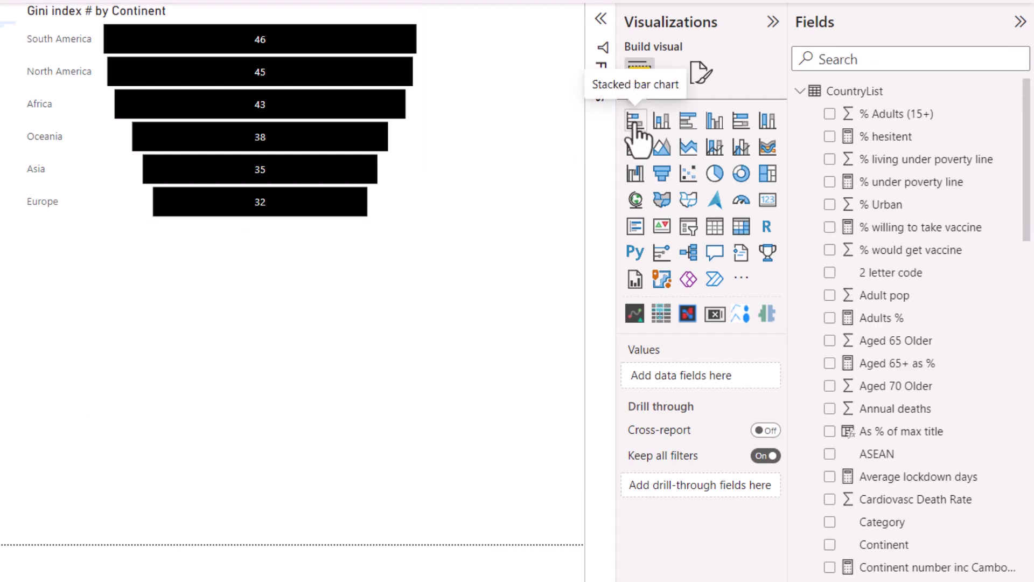
{"action": "left_click", "coordinate": [635, 122]}
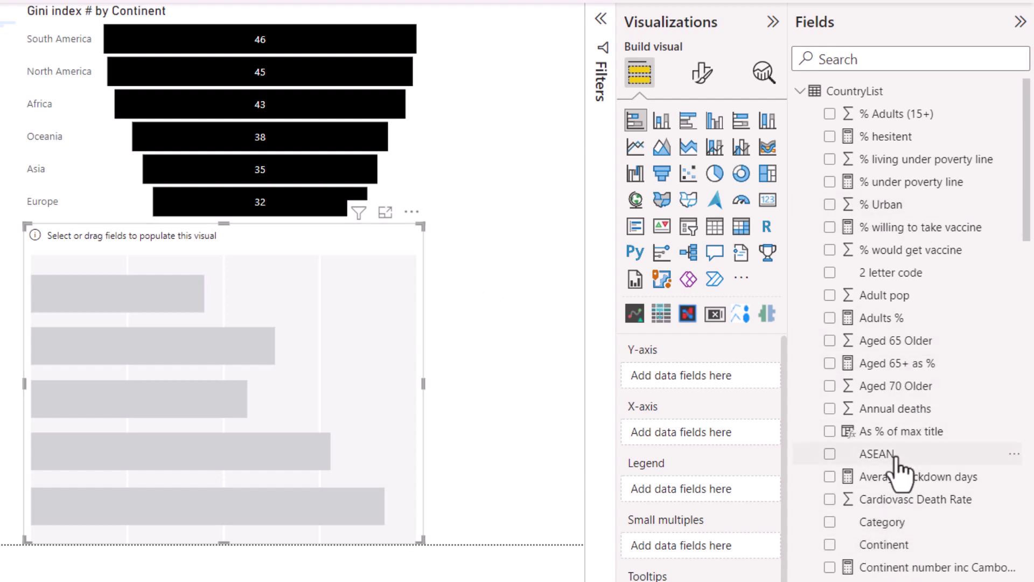
{"action": "scroll", "coordinate": [896, 459], "scroll_direction": "down", "scroll_amount": 5}
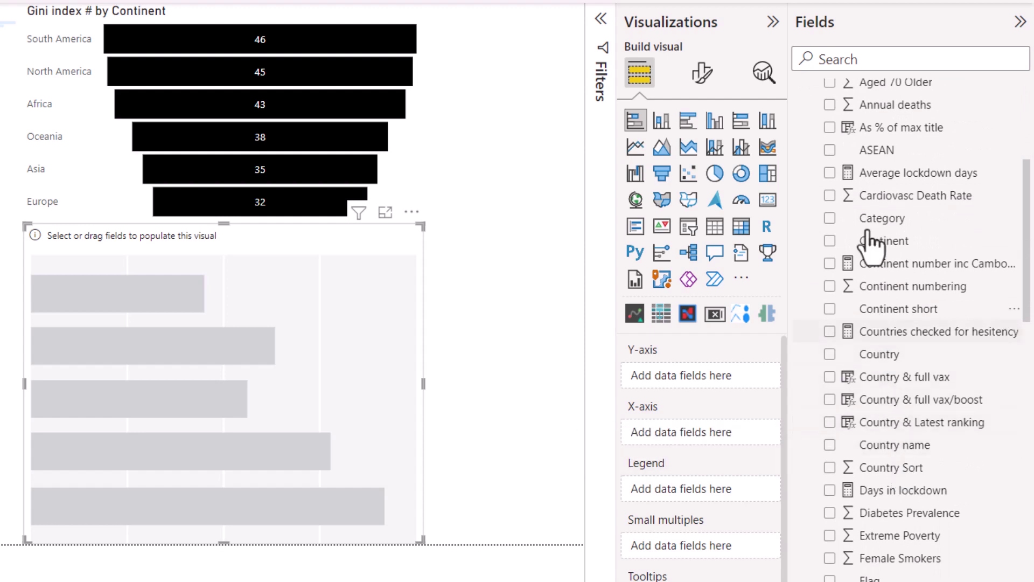
{"action": "left_click", "coordinate": [868, 59]}
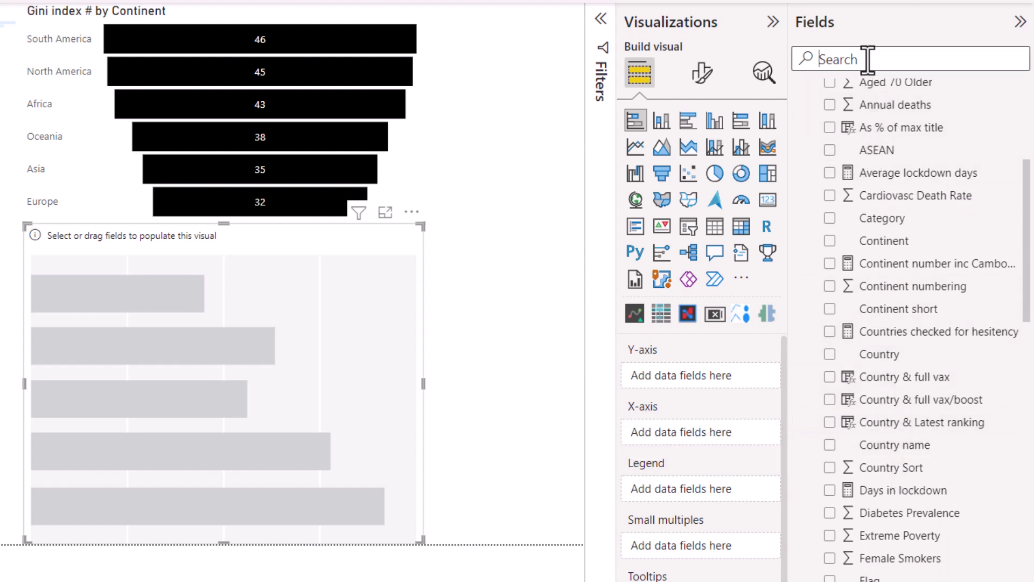
{"action": "type", "text": "1 do"}
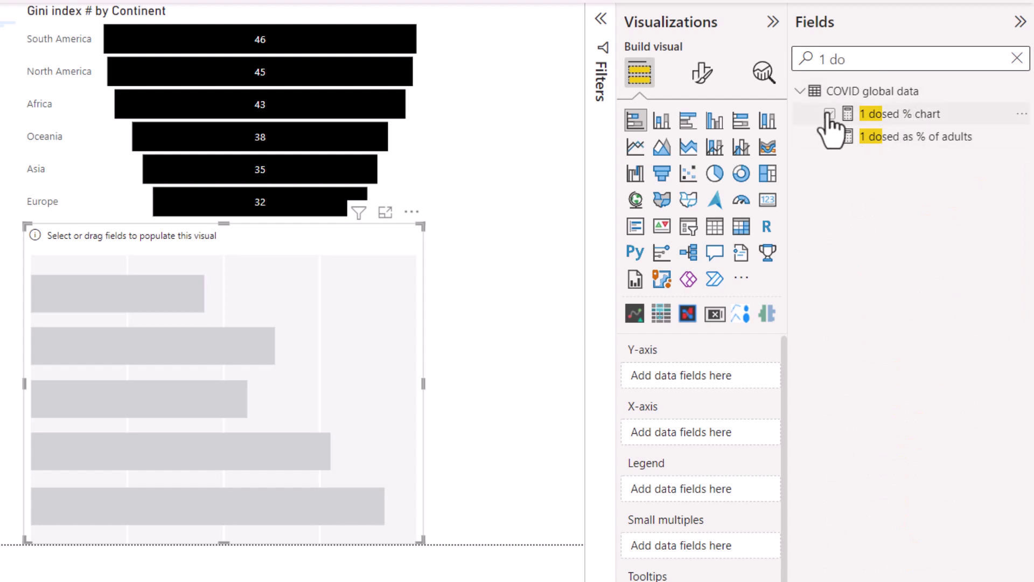
- Add 1 dosed % chart and Fully vaxed as % to the bar chart
{"action": "left_click", "coordinate": [833, 112]}
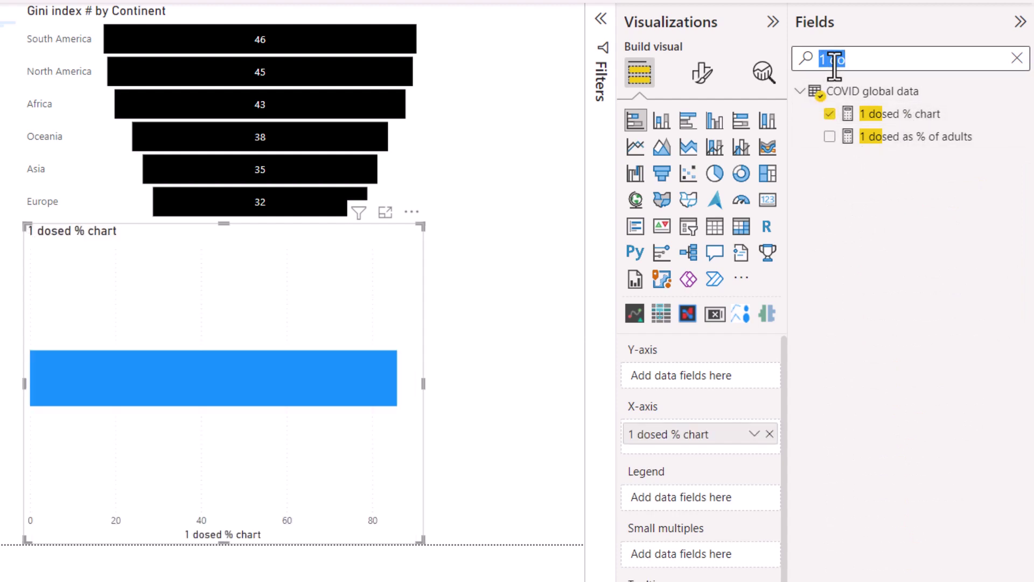
{"action": "type", "text": "full"}
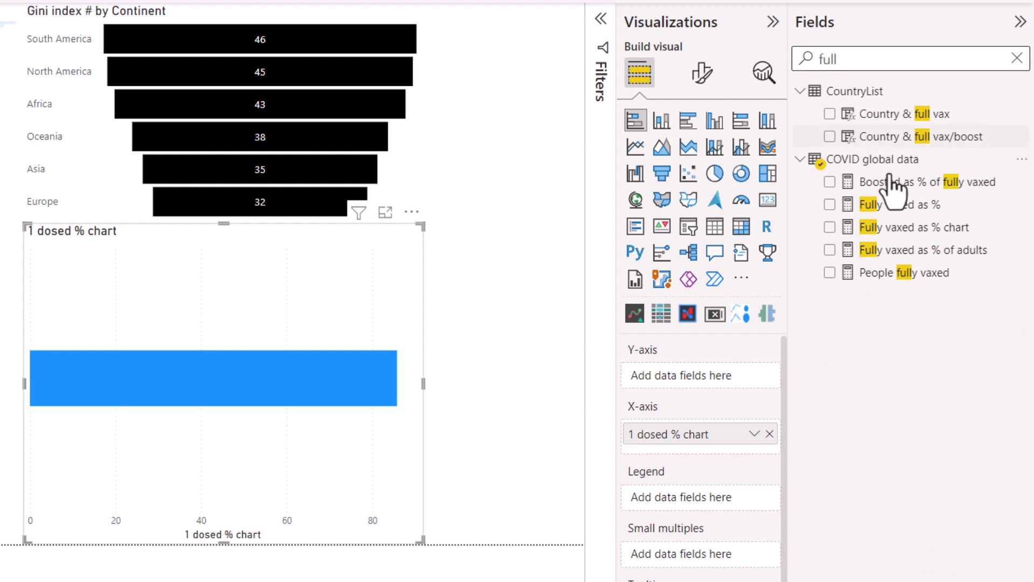
{"action": "left_click", "coordinate": [829, 205]}
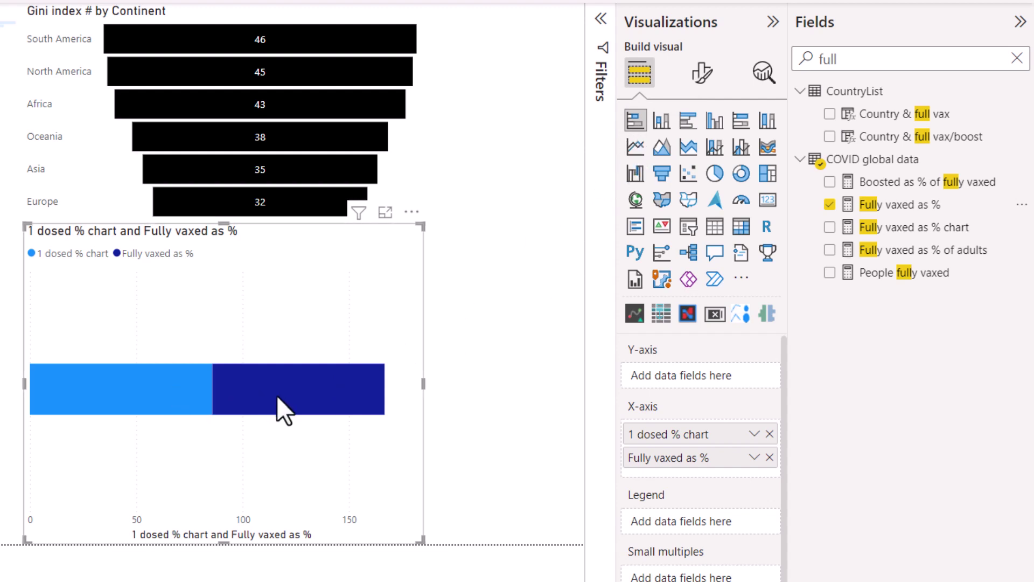
- Convert the vaccine visual to a clustered bar chart, then to a funnel chart
{"action": "mouse_move", "coordinate": [282, 399]}
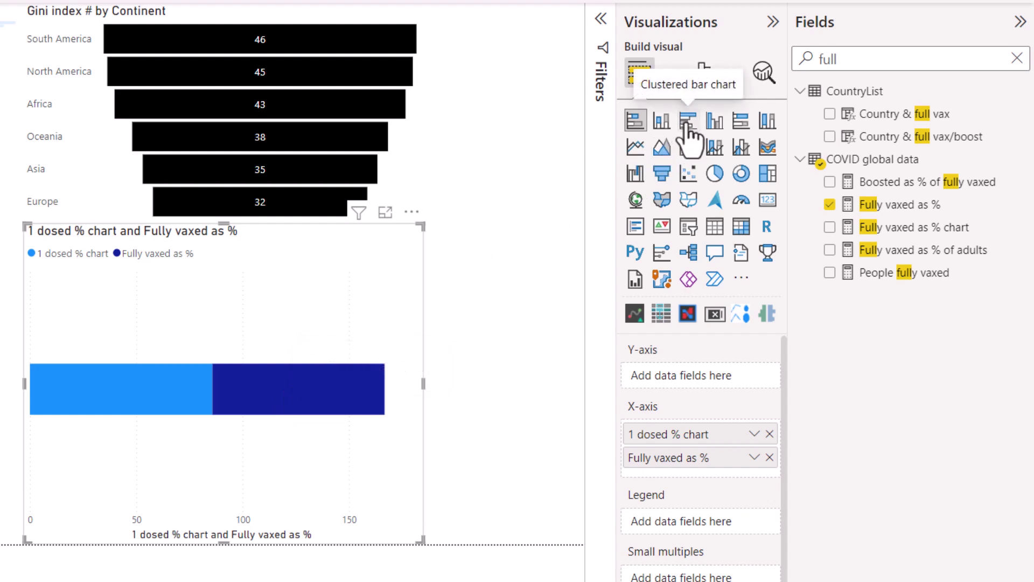
{"action": "left_click", "coordinate": [685, 122]}
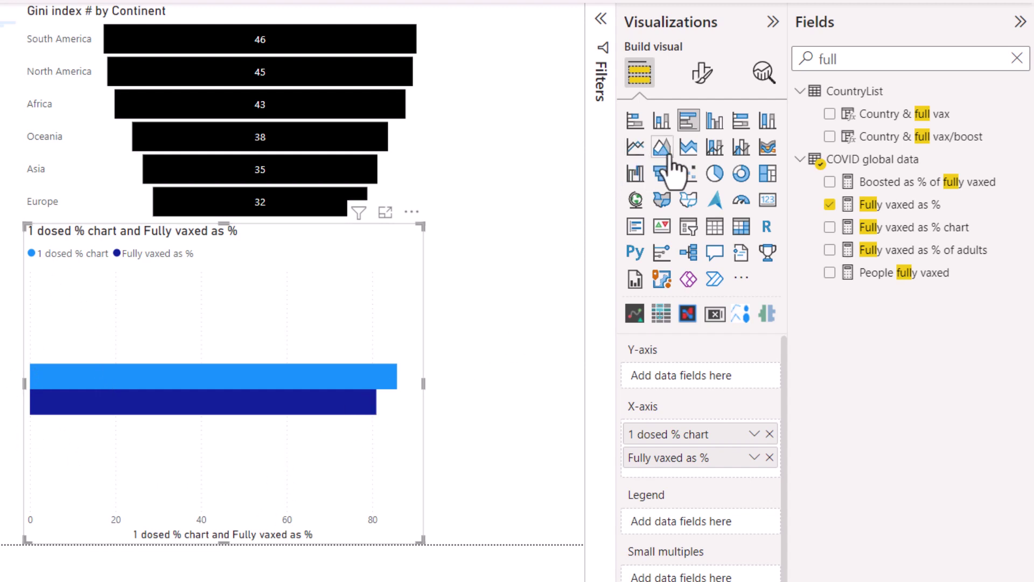
{"action": "left_click", "coordinate": [662, 174]}
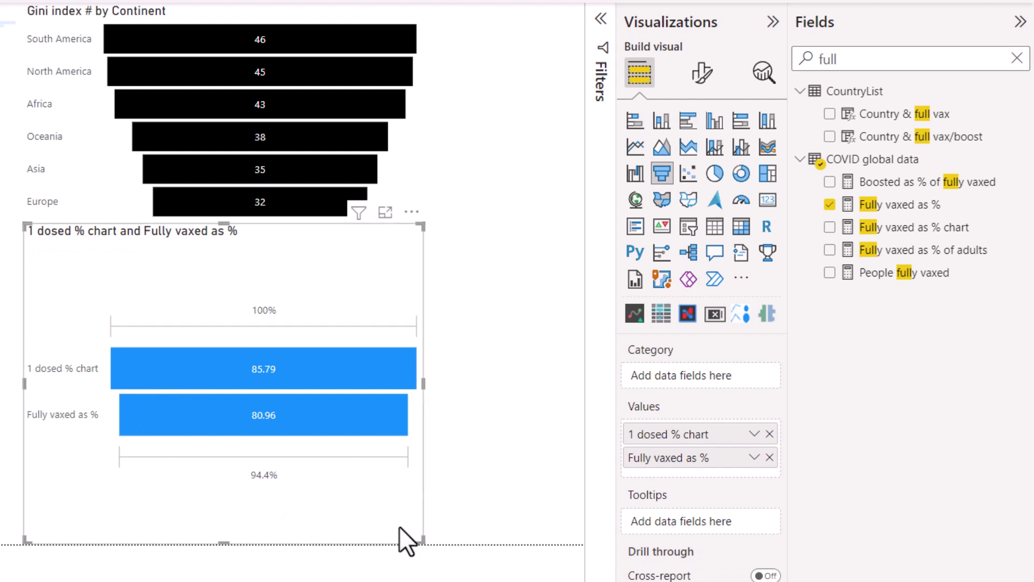
- Narrow the vaccine funnel and insert % willing to take vaccine as its second stage
{"action": "left_click_drag", "start_coordinate": [423, 541], "coordinate": [325, 544]}
{"action": "left_click", "coordinate": [829, 59]}
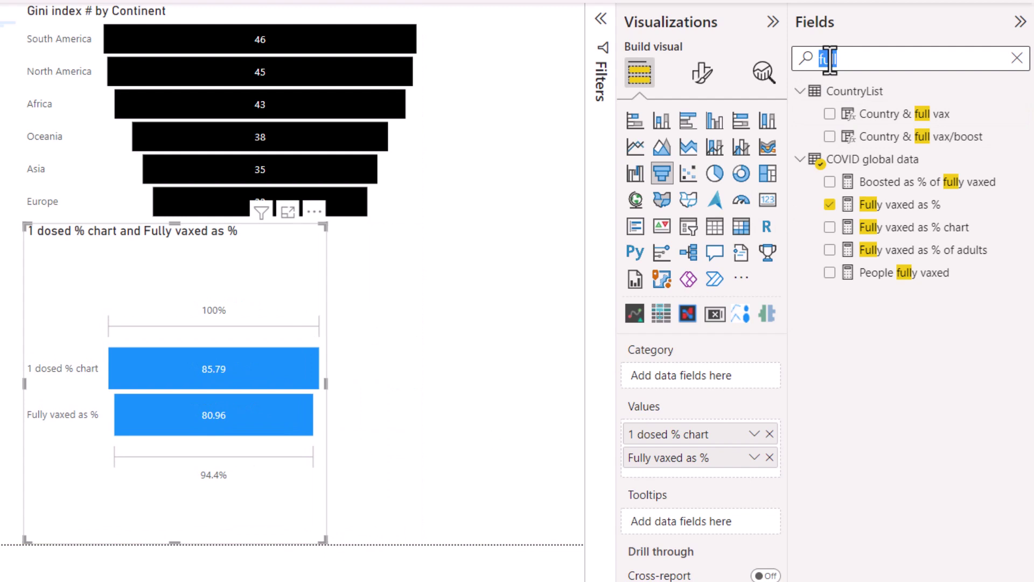
{"action": "type", "text": "will"}
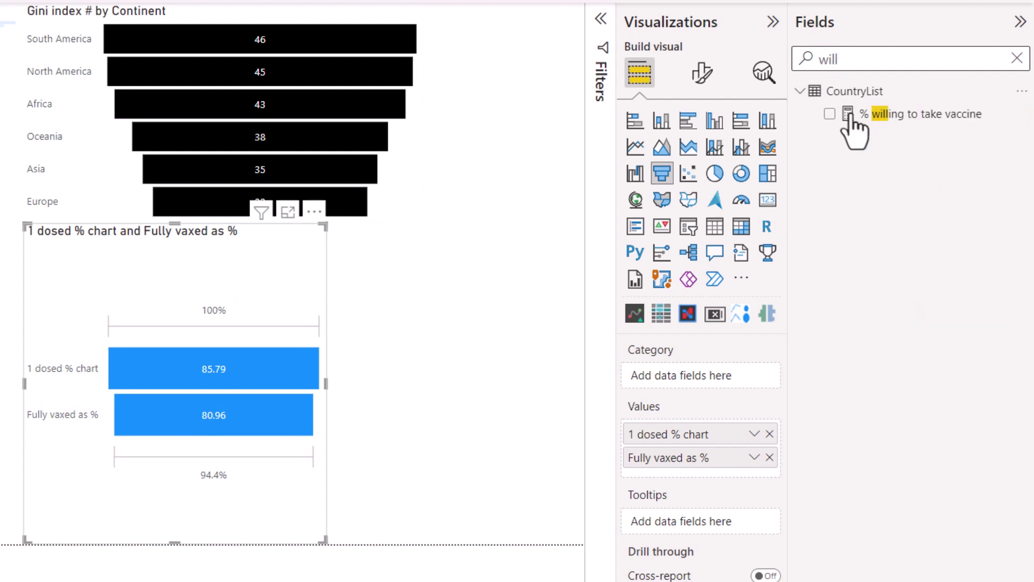
{"action": "left_click_drag", "start_coordinate": [882, 116], "coordinate": [692, 477]}
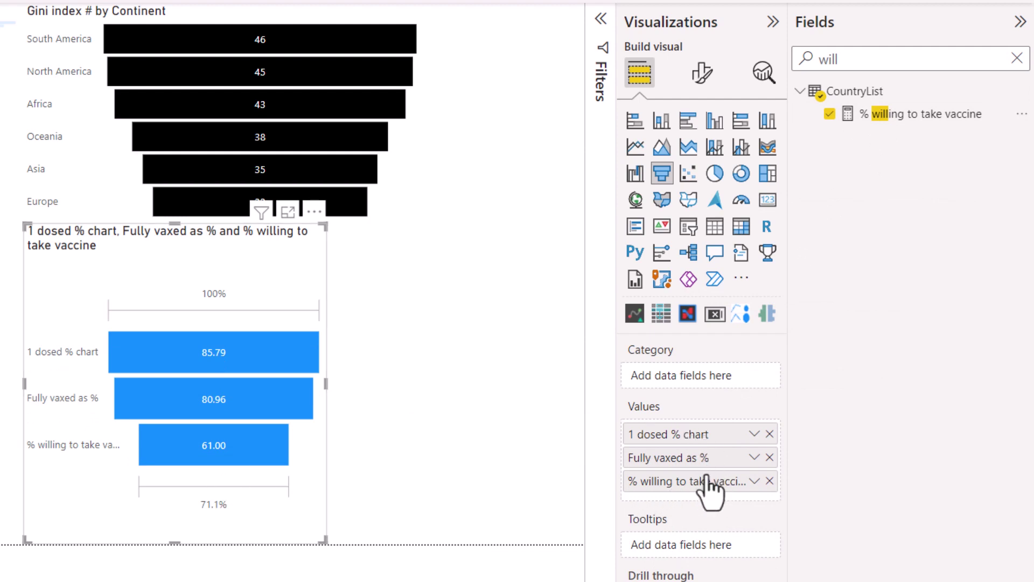
{"action": "left_click_drag", "start_coordinate": [713, 494], "coordinate": [462, 384]}
{"action": "left_click", "coordinate": [311, 212]}
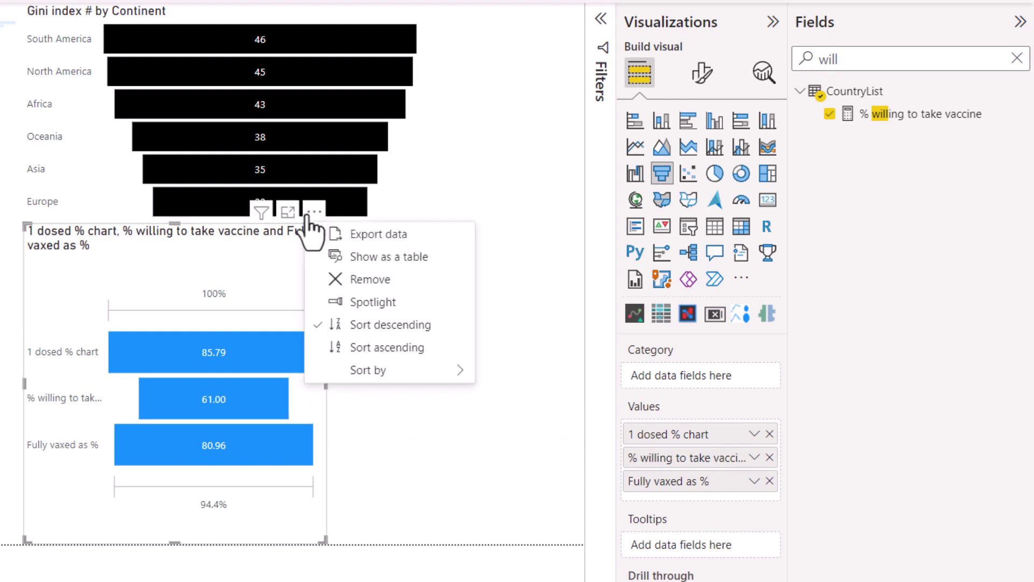
- Sort the Gini by Country chart by Gini index #, and move % willing to take vaccine last
{"action": "left_click", "coordinate": [148, 253]}
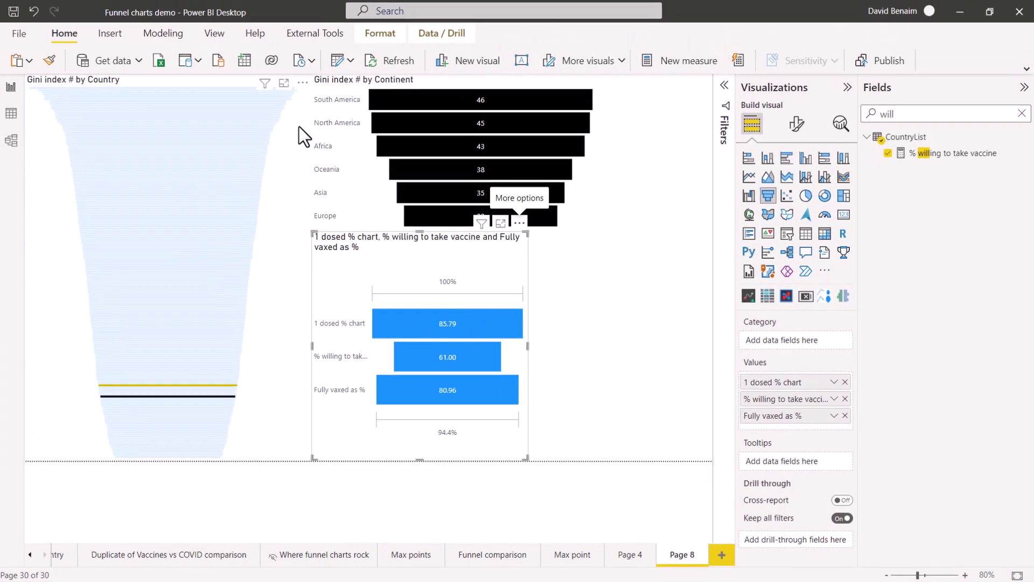
{"action": "left_click", "coordinate": [301, 108]}
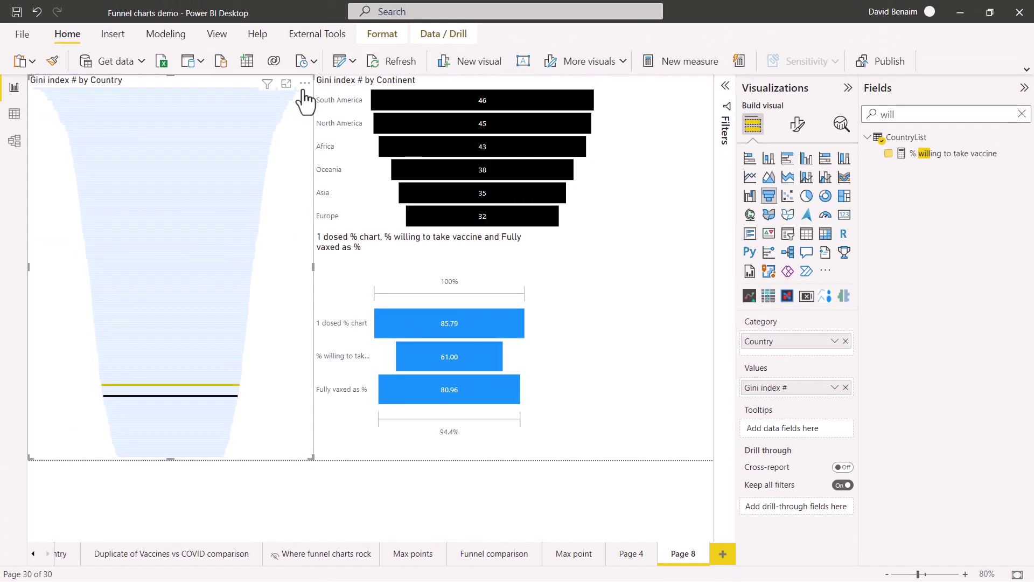
{"action": "left_click", "coordinate": [302, 81]}
{"action": "mouse_move", "coordinate": [342, 168]}
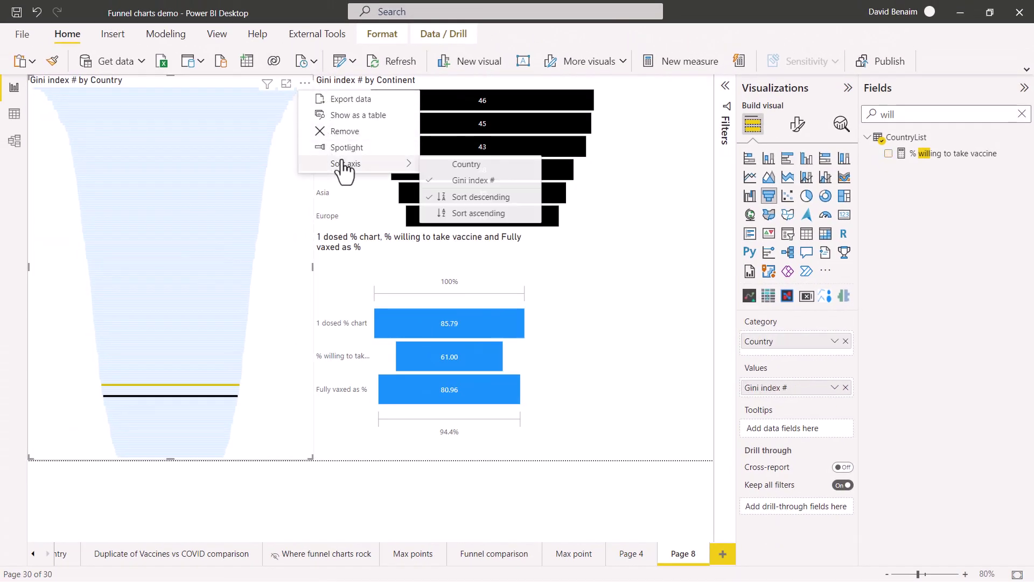
{"action": "left_click", "coordinate": [466, 165]}
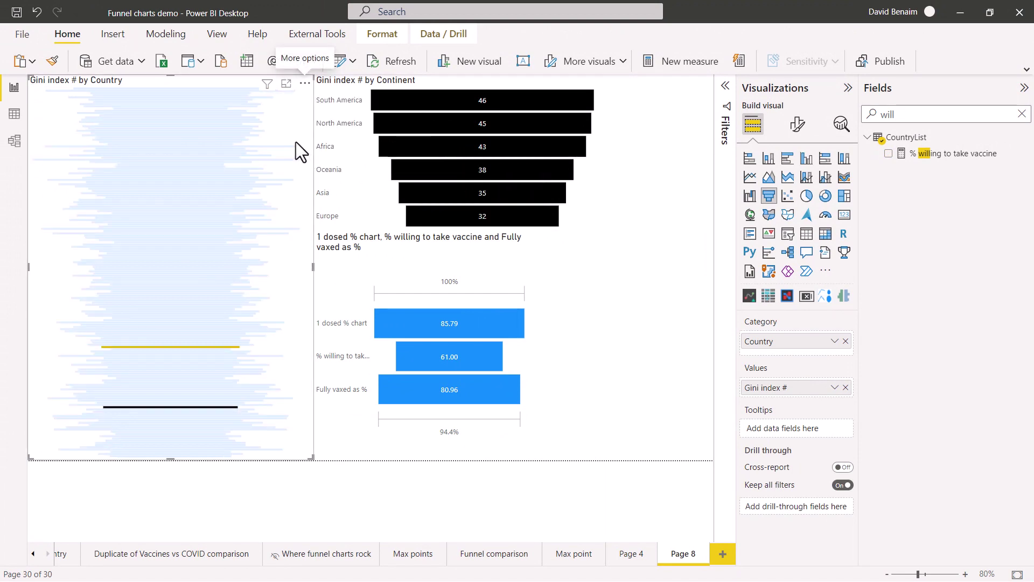
{"action": "left_click", "coordinate": [304, 85]}
{"action": "mouse_move", "coordinate": [357, 165]}
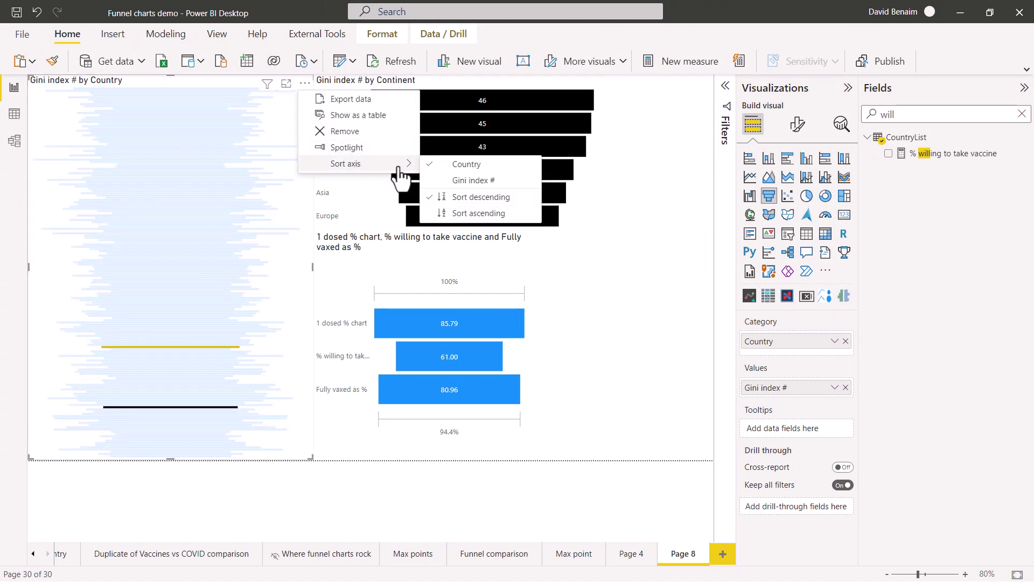
{"action": "left_click", "coordinate": [464, 183]}
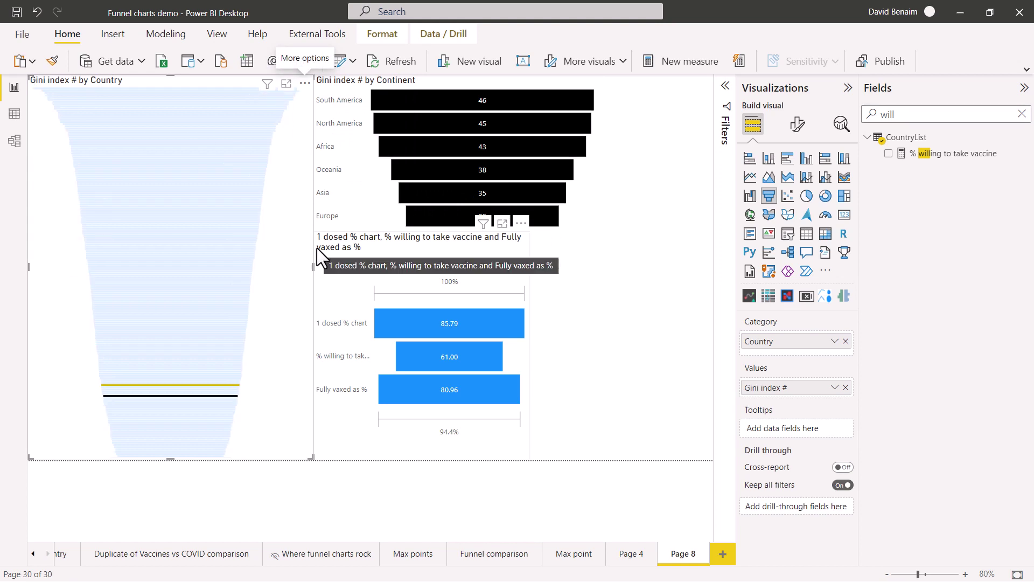
{"action": "left_click", "coordinate": [516, 260]}
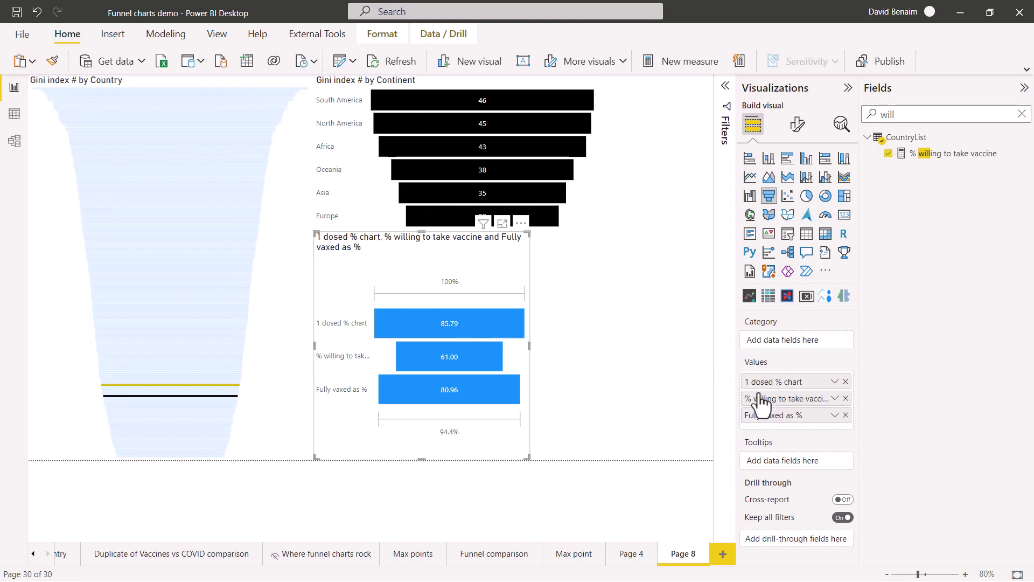
{"action": "left_click_drag", "start_coordinate": [783, 401], "coordinate": [781, 428]}
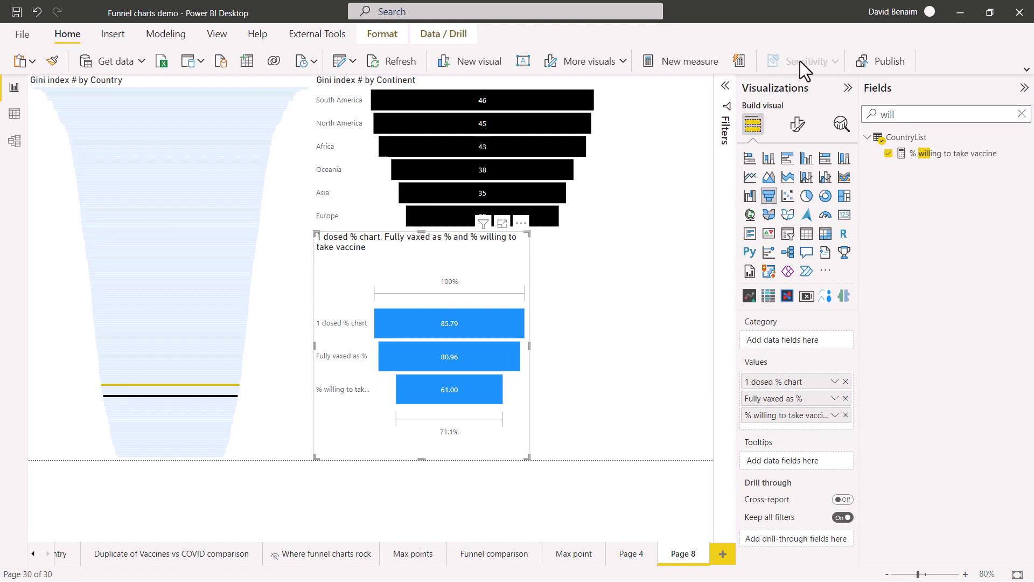
- Set the vaccine funnel's data label value decimal places to 0
{"action": "left_click", "coordinate": [800, 128]}
{"action": "left_click", "coordinate": [767, 246]}
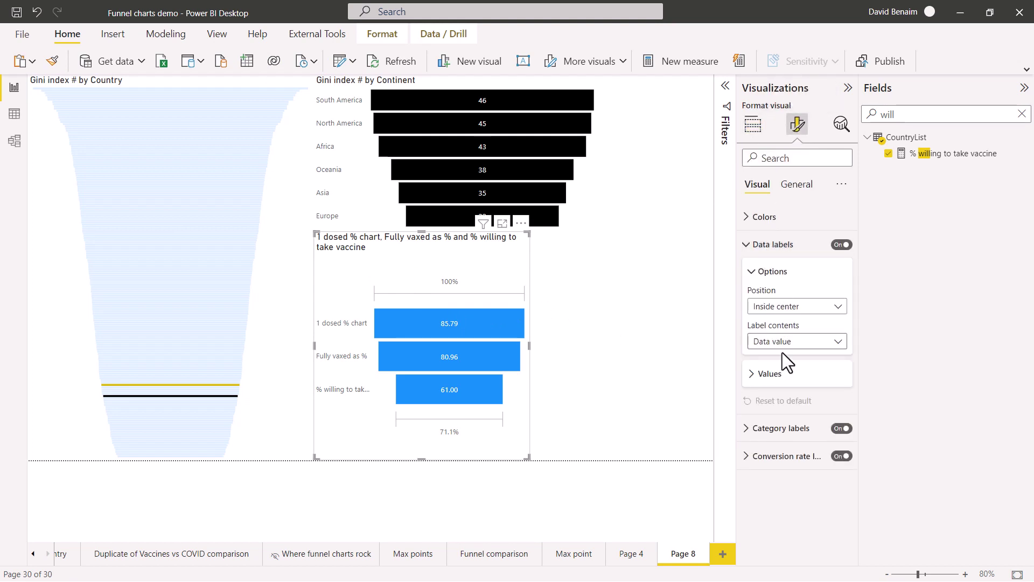
{"action": "left_click", "coordinate": [767, 374]}
{"action": "scroll", "coordinate": [781, 424], "scroll_direction": "down", "scroll_amount": 2}
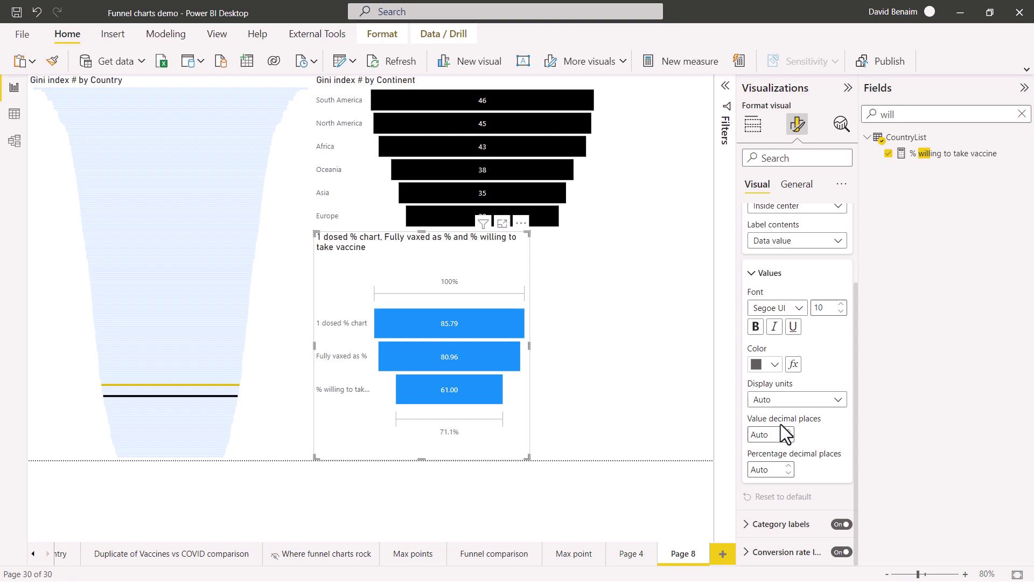
{"action": "left_click", "coordinate": [765, 434]}
{"action": "type", "text": "0"}
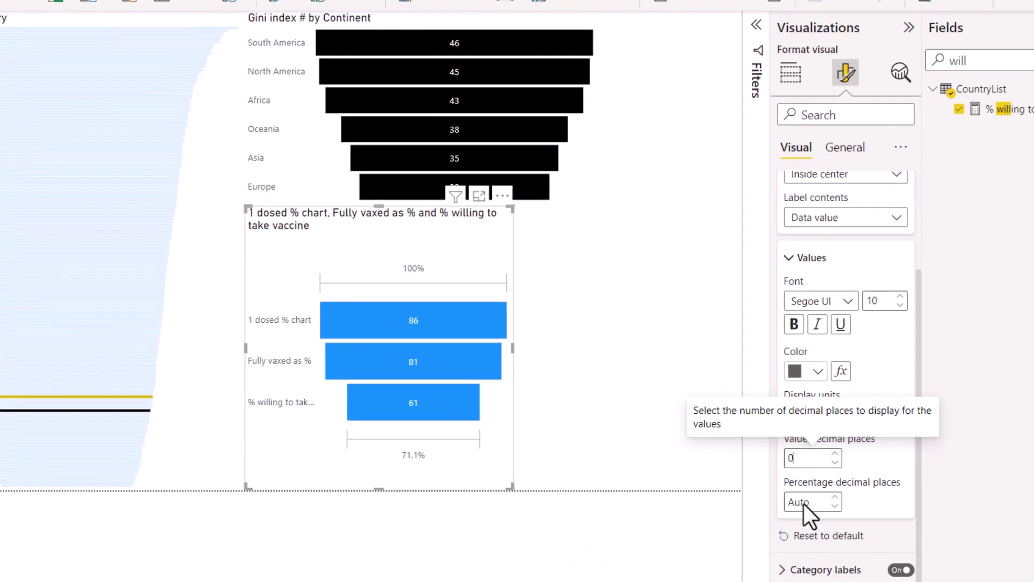
- Set percentage decimal places to 0 and label contents to 'Data value, percent of previous'
{"action": "scroll", "coordinate": [845, 357], "scroll_direction": "up", "scroll_amount": 2}
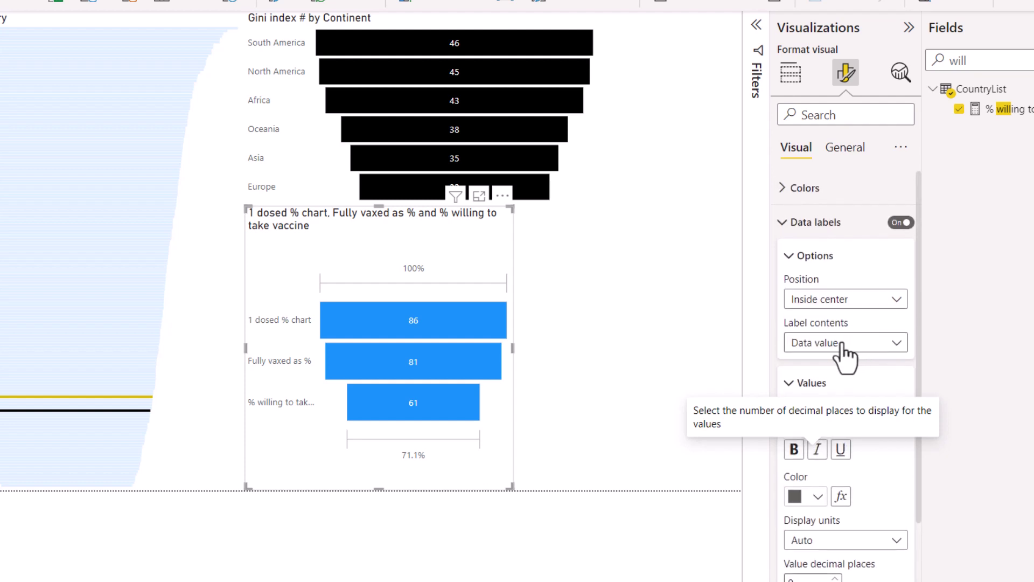
{"action": "left_click", "coordinate": [844, 347]}
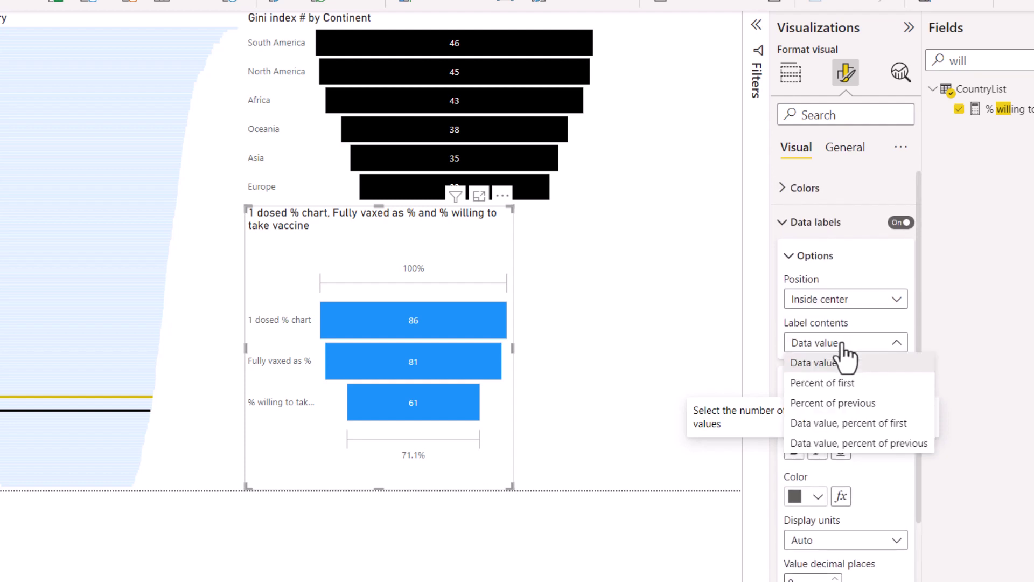
{"action": "left_click", "coordinate": [869, 385]}
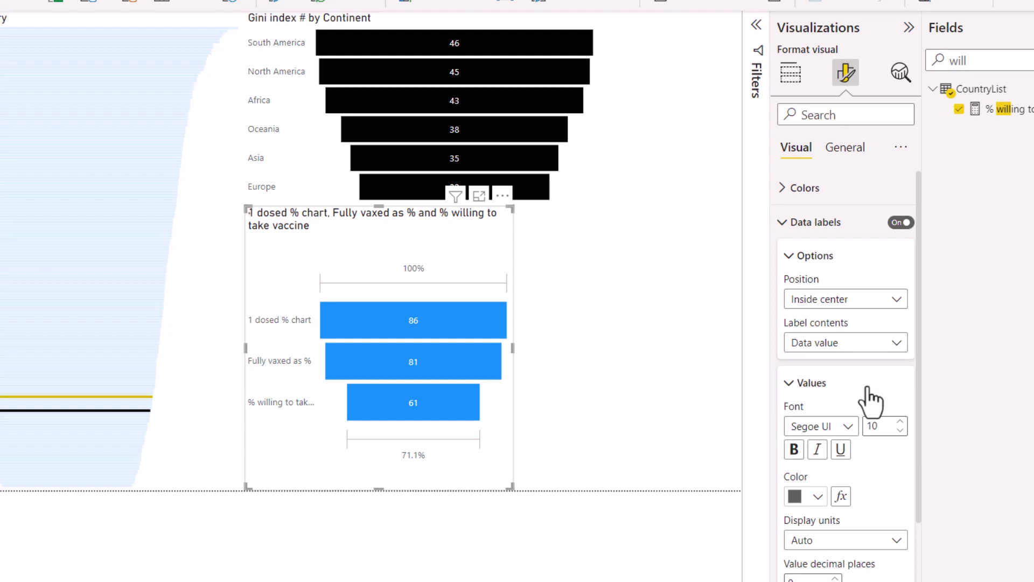
{"action": "left_click", "coordinate": [853, 348]}
{"action": "key", "text": "Escape"}
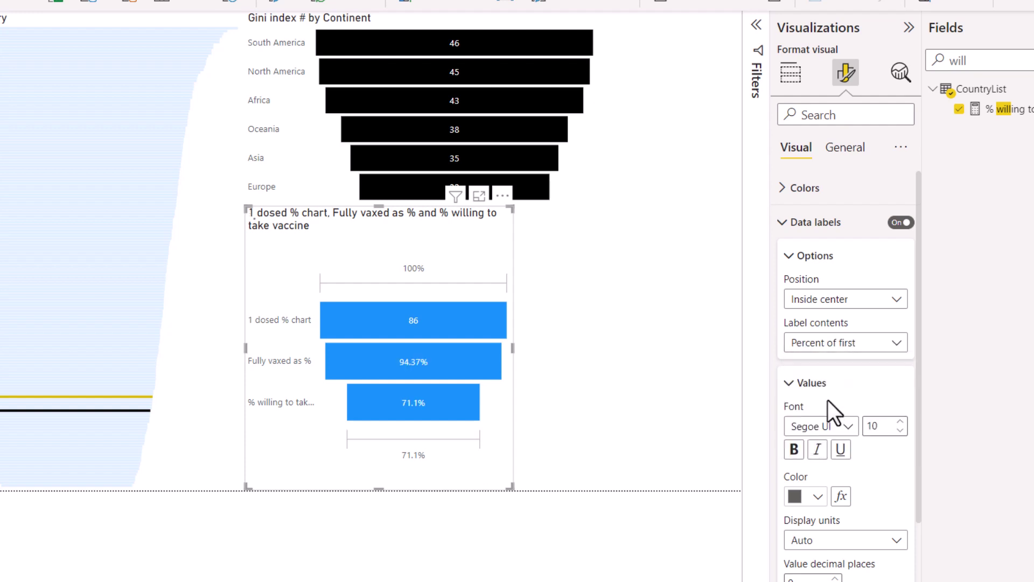
{"action": "scroll", "coordinate": [842, 457], "scroll_direction": "down", "scroll_amount": 3}
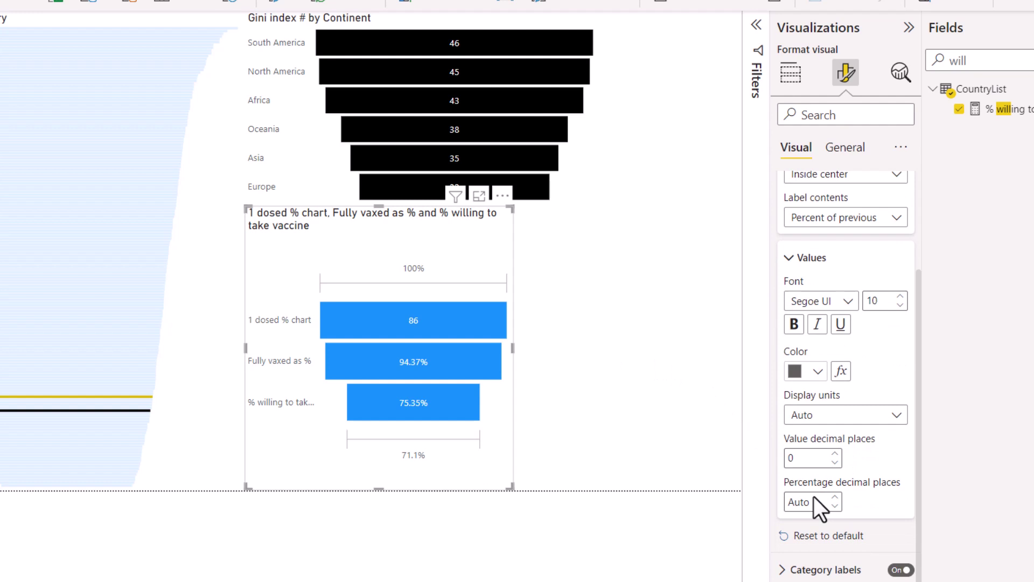
{"action": "left_click", "coordinate": [796, 501]}
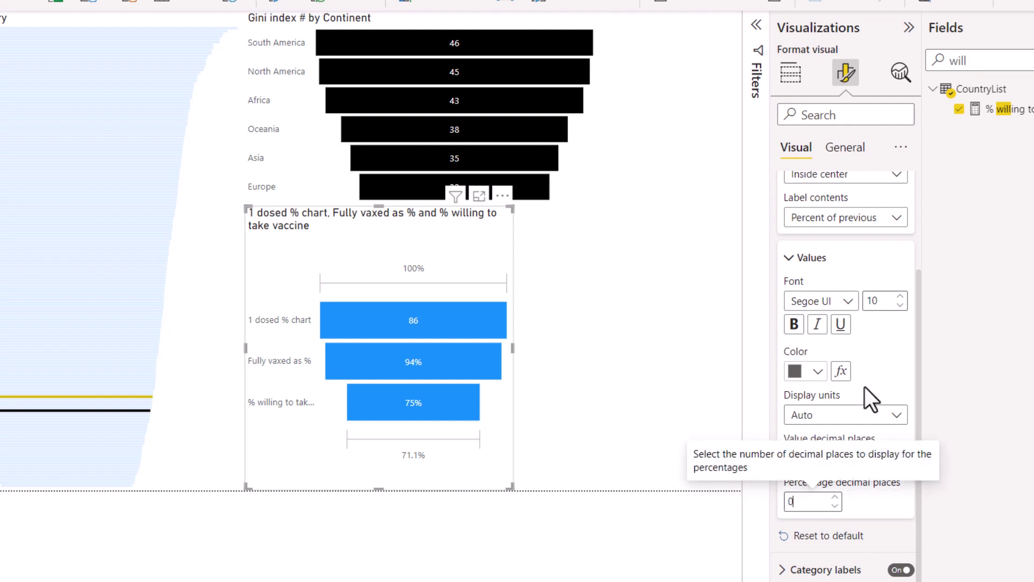
{"action": "type", "text": "0"}
{"action": "scroll", "coordinate": [835, 370], "scroll_direction": "up", "scroll_amount": 3}
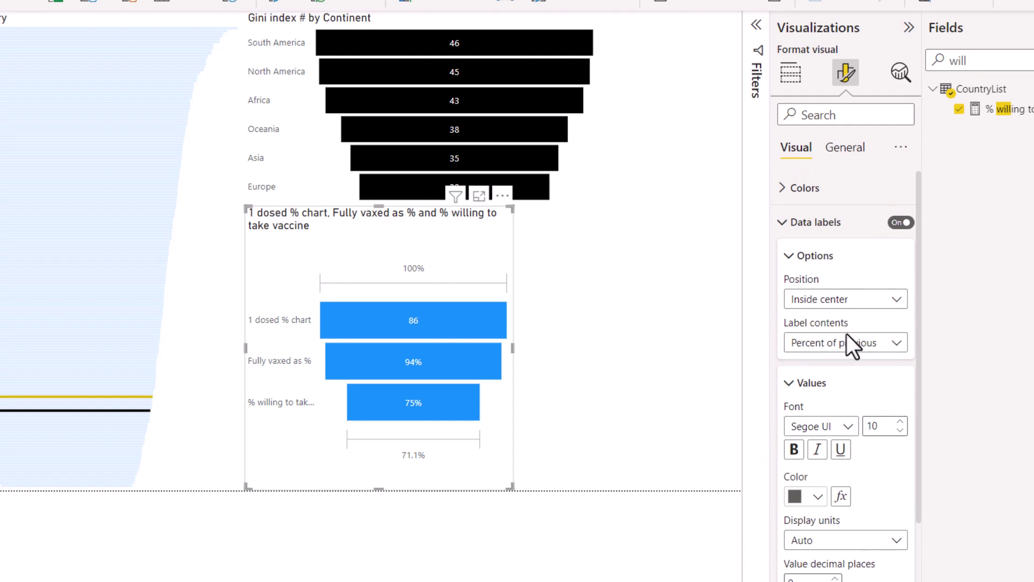
{"action": "left_click", "coordinate": [848, 340]}
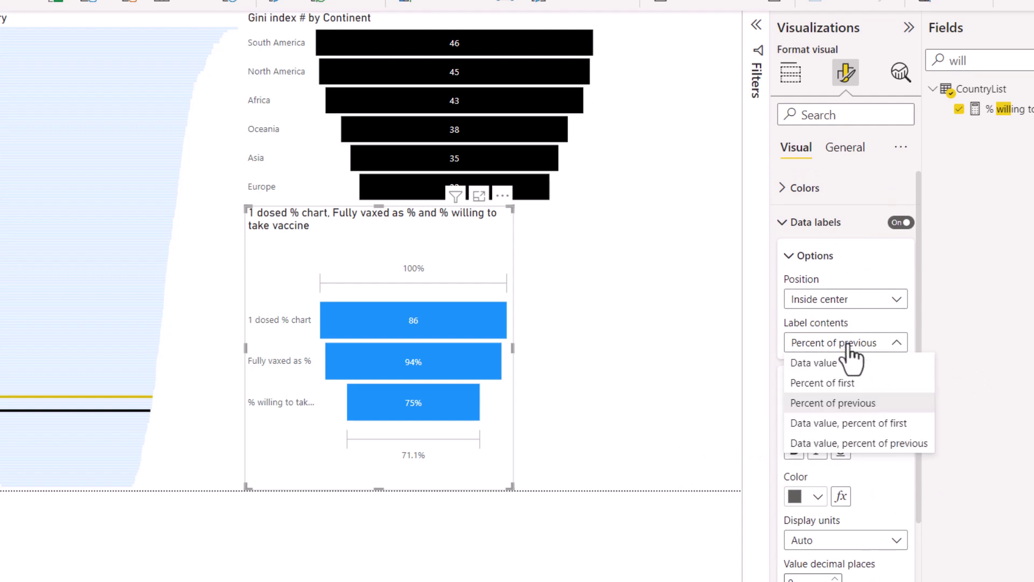
{"action": "left_click", "coordinate": [851, 443]}
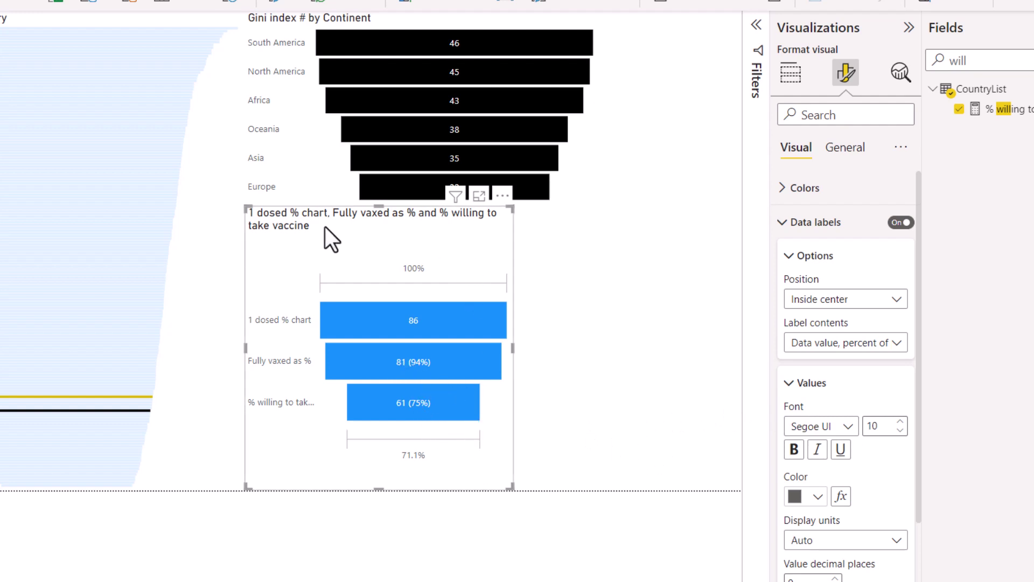
- Retitle the vaccine funnel to 'Change' in the general title settings
{"action": "left_click", "coordinate": [847, 154]}
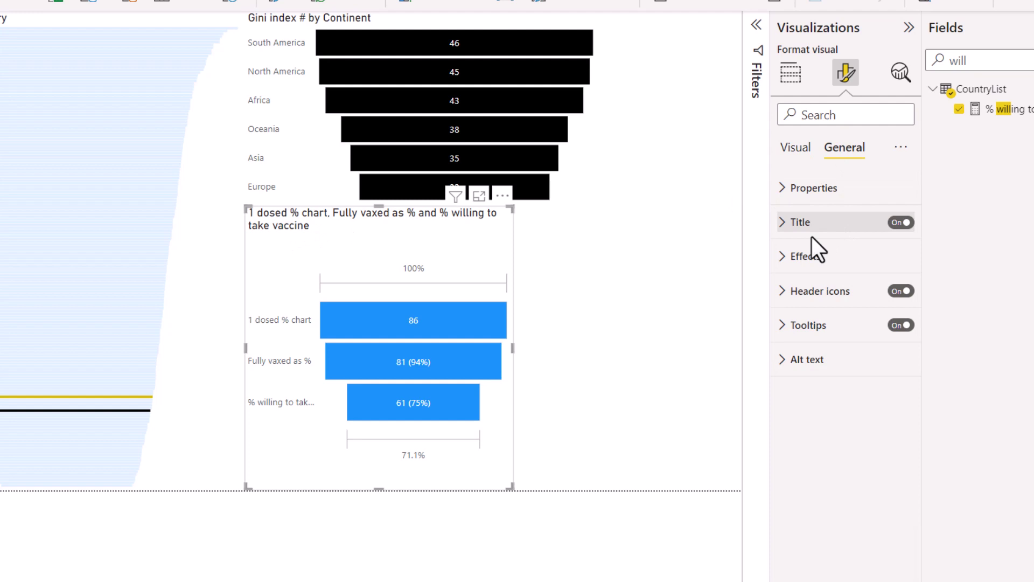
{"action": "left_click", "coordinate": [808, 226]}
{"action": "triple_click", "coordinate": [822, 272]}
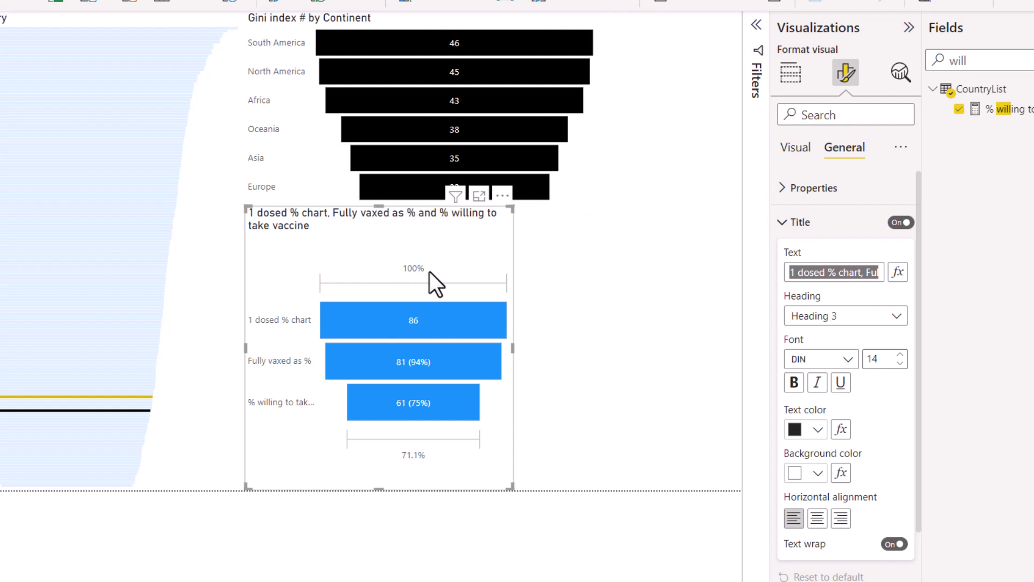
{"action": "type", "text": "Change"}
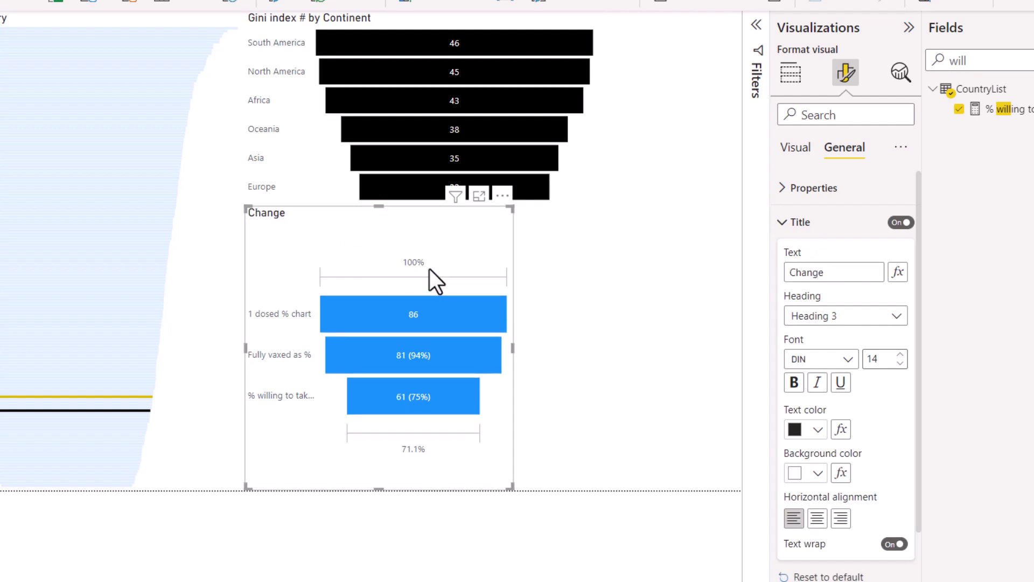
- Hide the funnel's conversion rate labels and resize the Change funnel smaller
{"action": "left_click", "coordinate": [796, 149]}
{"action": "left_click", "coordinate": [787, 222]}
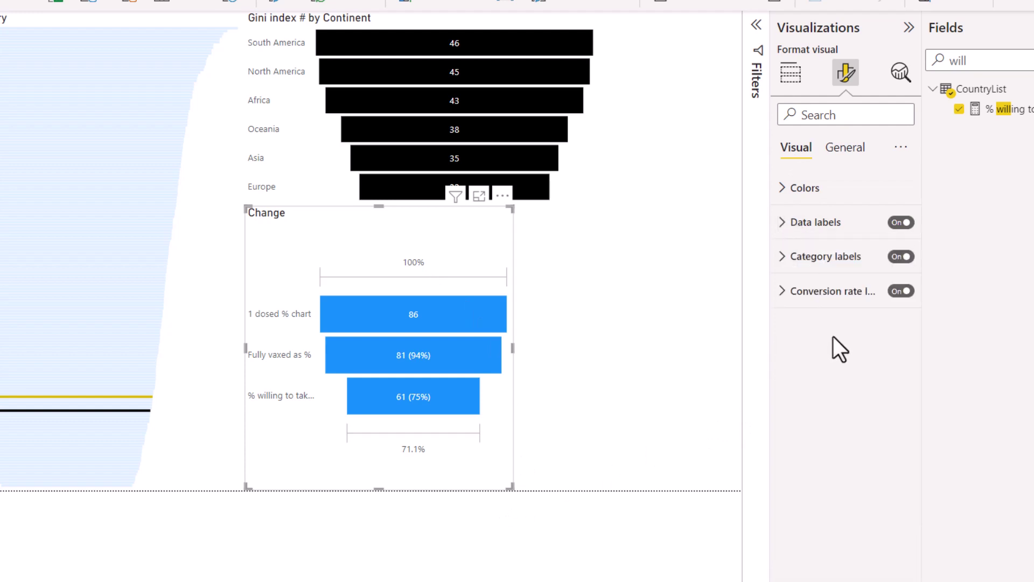
{"action": "left_click", "coordinate": [900, 291]}
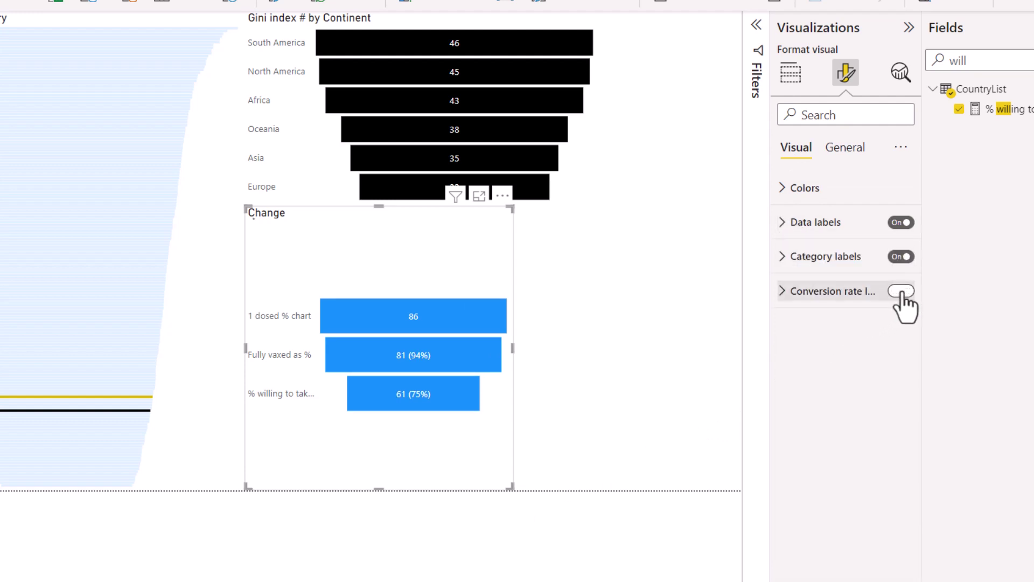
{"action": "left_click", "coordinate": [902, 292]}
{"action": "left_click", "coordinate": [903, 292]}
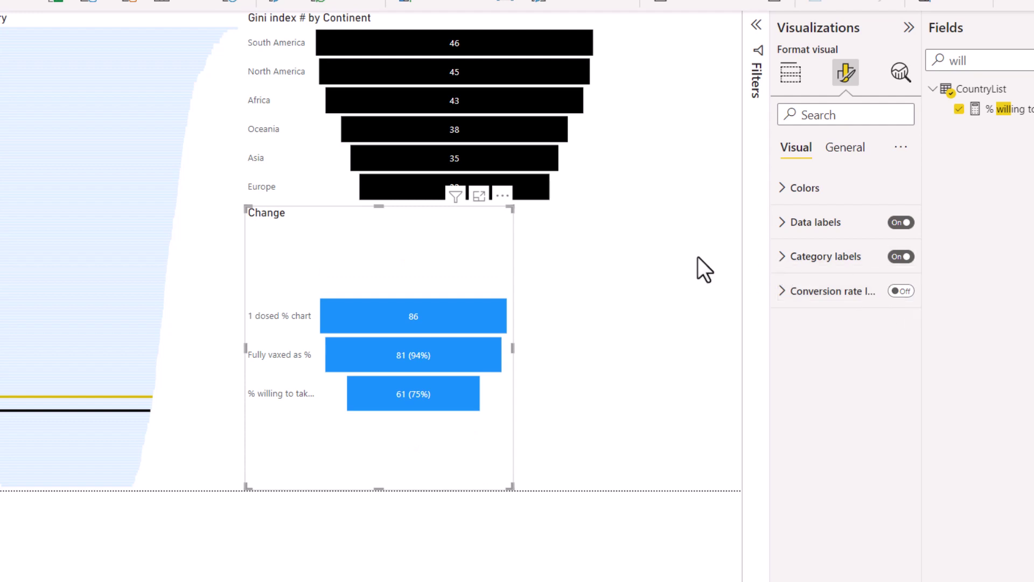
{"action": "left_click_drag", "start_coordinate": [510, 209], "coordinate": [498, 279]}
{"action": "left_click_drag", "start_coordinate": [413, 322], "coordinate": [476, 305]}
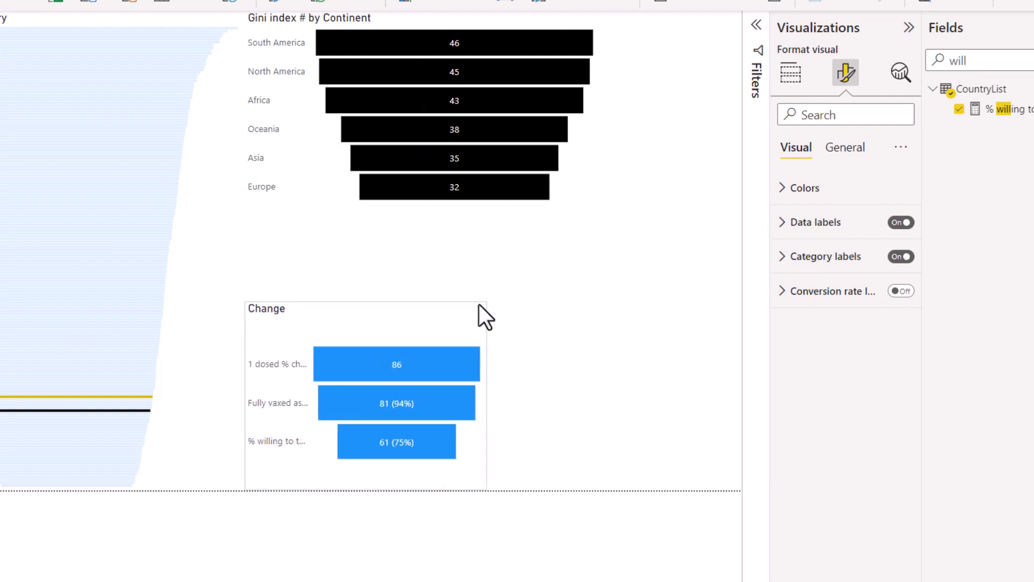
- Rename the 'Fully vaxed as %' stage to 'Fully vaxed'
{"action": "left_click", "coordinate": [792, 78]}
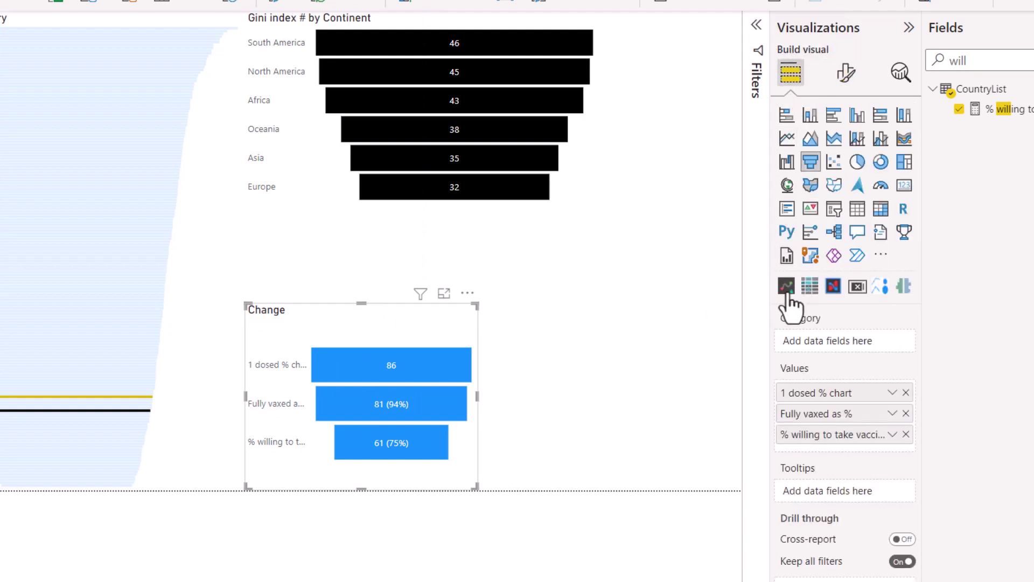
{"action": "double_click", "coordinate": [829, 414]}
{"action": "key", "text": "End"}
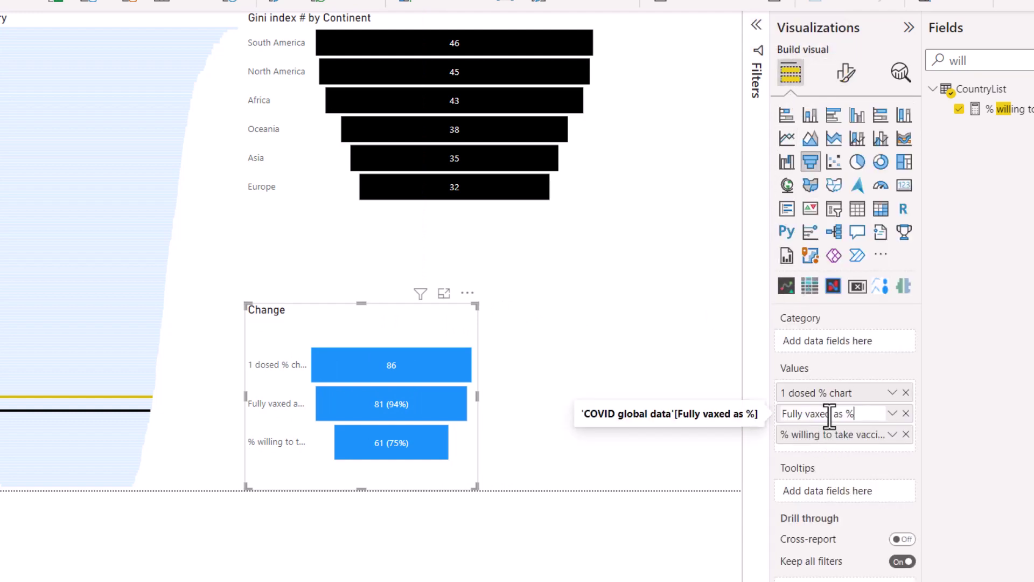
{"action": "key", "text": "Return"}
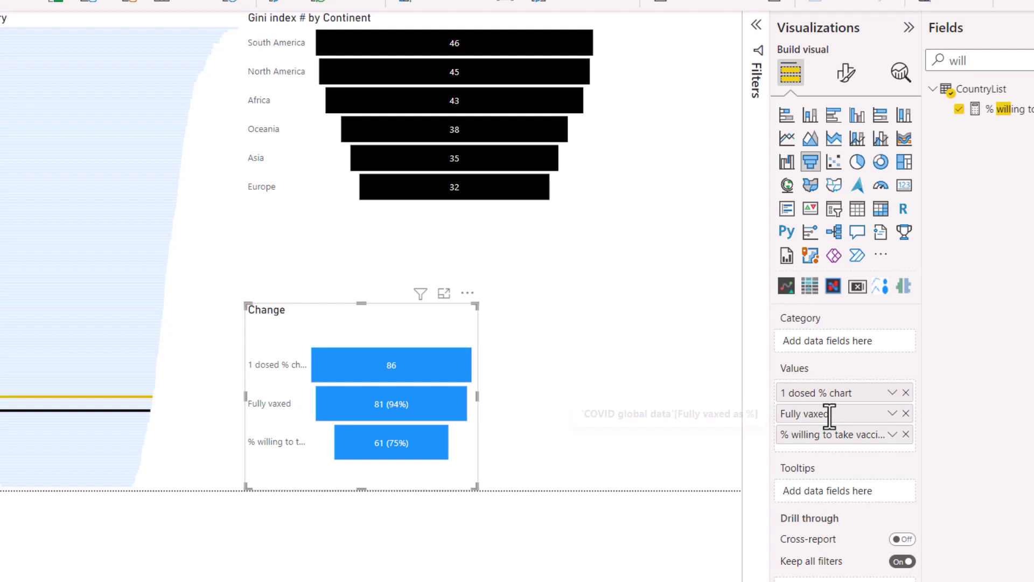
- Rename the remaining stages to 'willing to vax' and '1 dosed'
{"action": "double_click", "coordinate": [830, 435]}
{"action": "key", "text": "End"}
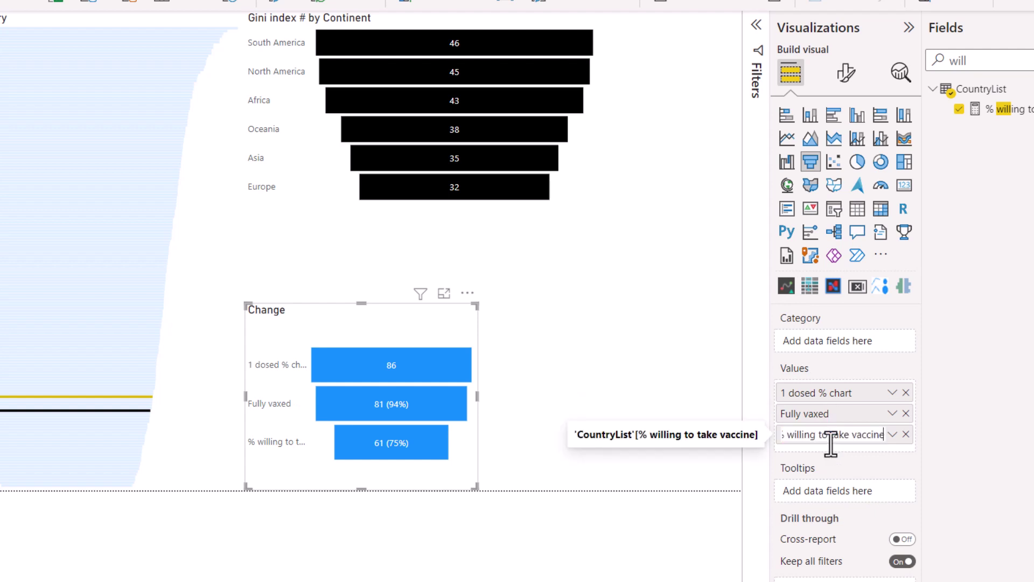
{"action": "key", "text": "ctrl+shift+Left"}
{"action": "key", "text": "ctrl+shift+Left"}
{"action": "key", "text": "ctrl+shift+Left"}
{"action": "key", "text": "Left"}
{"action": "key", "text": "shift+End"}
{"action": "key", "text": "BackSpace"}
{"action": "key", "text": "Return"}
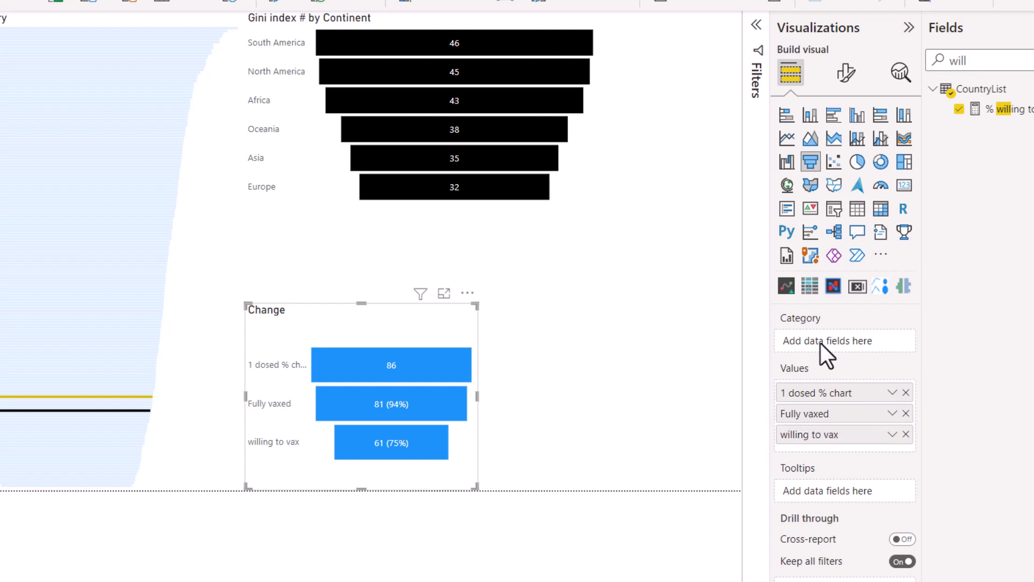
{"action": "double_click", "coordinate": [844, 392]}
{"action": "key", "text": "End"}
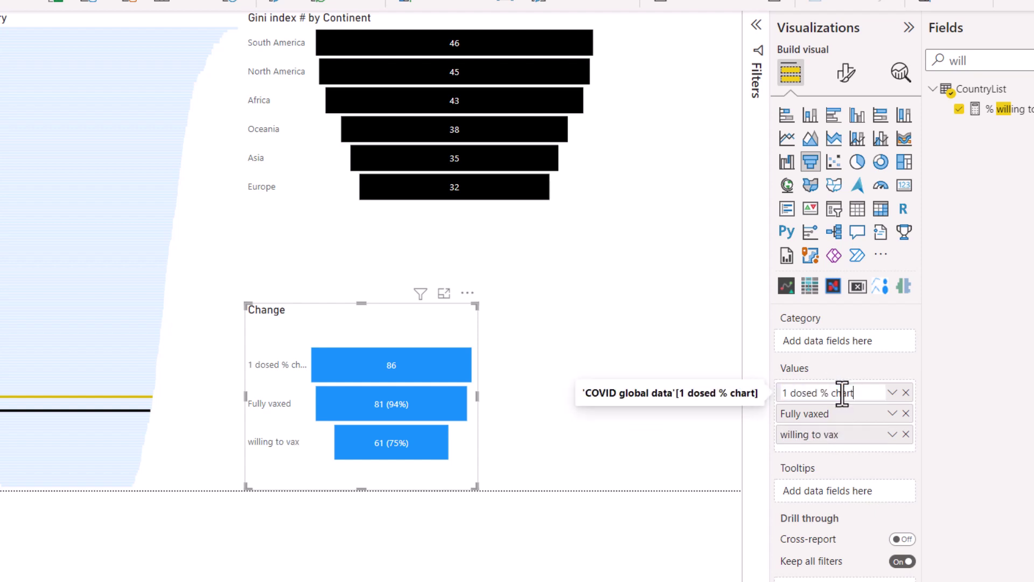
{"action": "key", "text": "Return"}
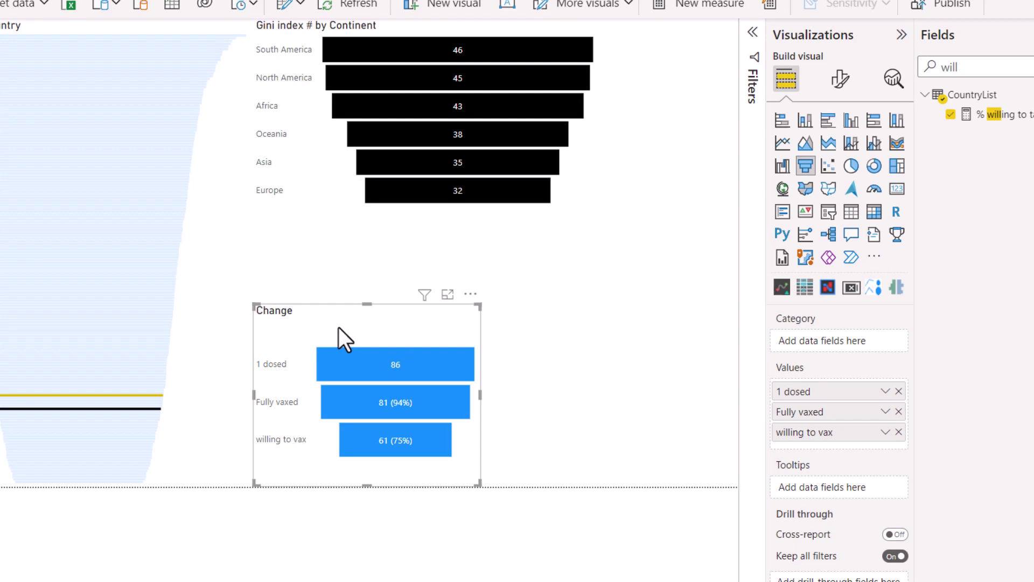
- Search 'is cam', add Is Cambodia as a card showing 0, and open its formula
{"action": "left_click", "coordinate": [657, 222]}
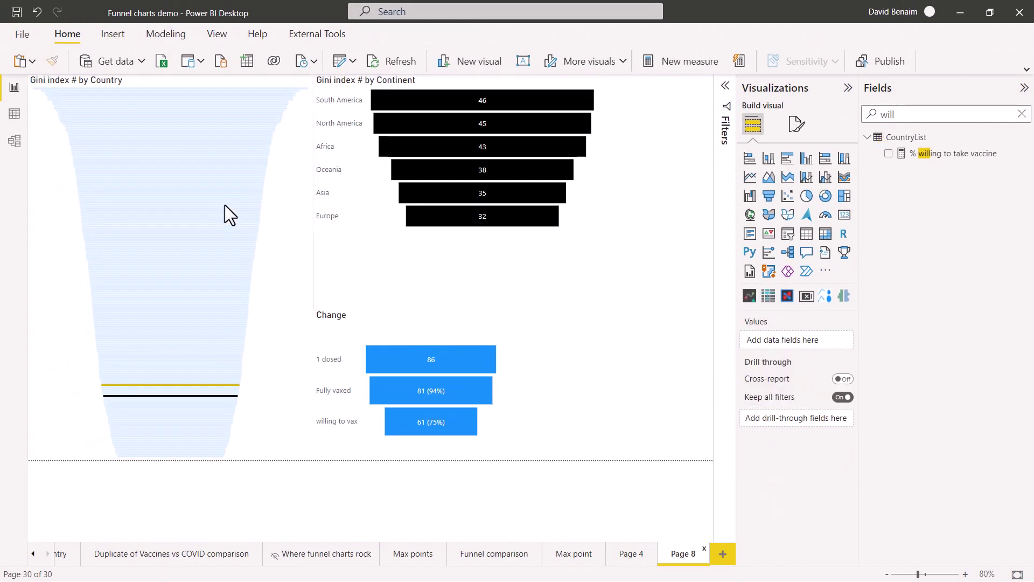
{"action": "double_click", "coordinate": [965, 114]}
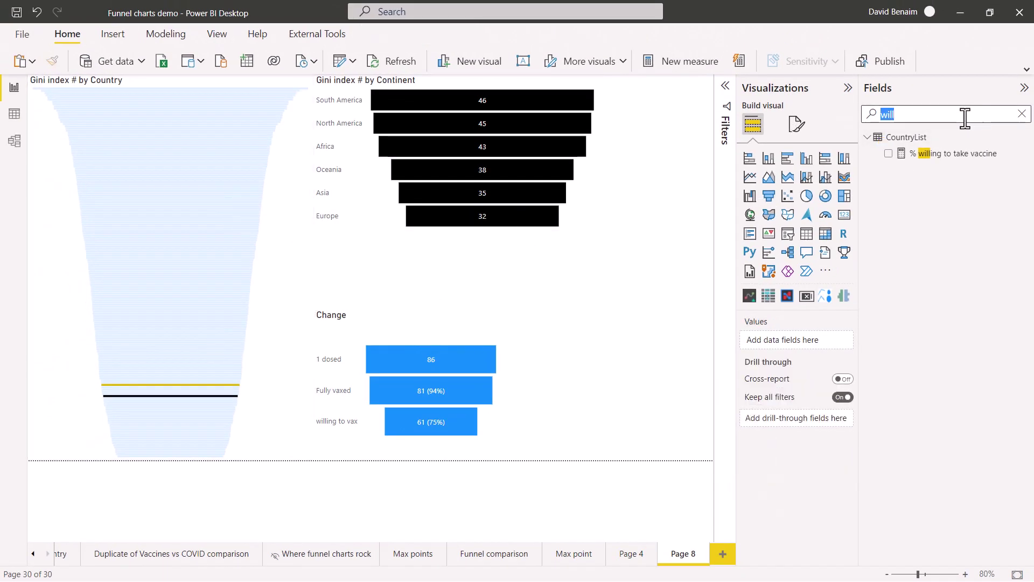
{"action": "type", "text": "is cam"}
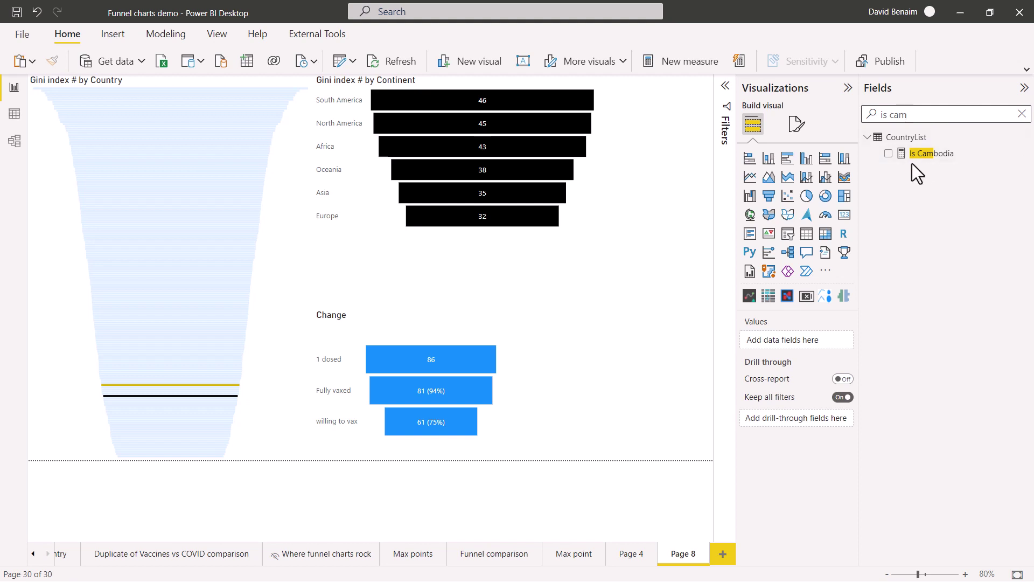
{"action": "left_click_drag", "start_coordinate": [923, 157], "coordinate": [649, 347]}
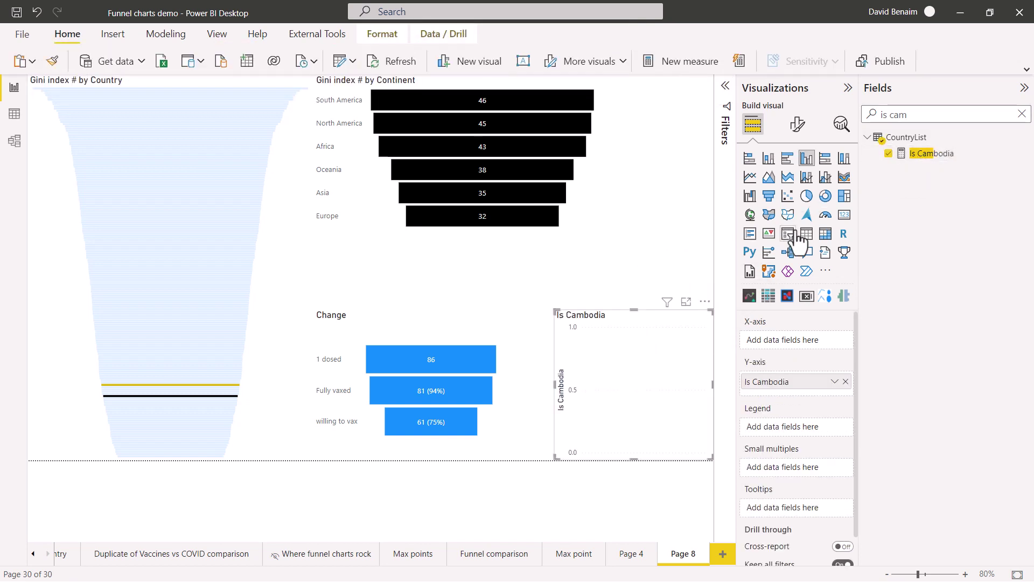
{"action": "left_click", "coordinate": [844, 215]}
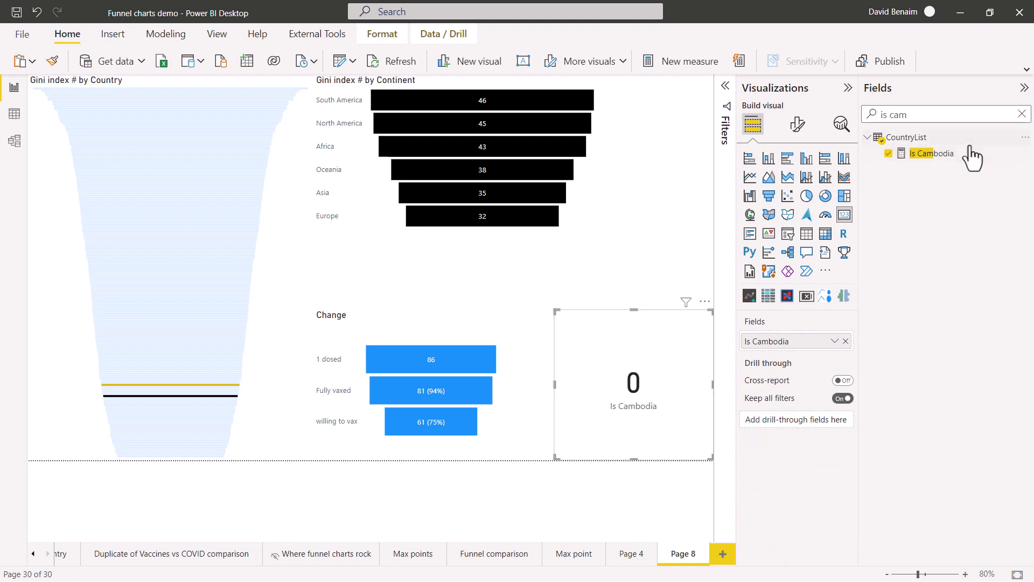
{"action": "left_click", "coordinate": [951, 155]}
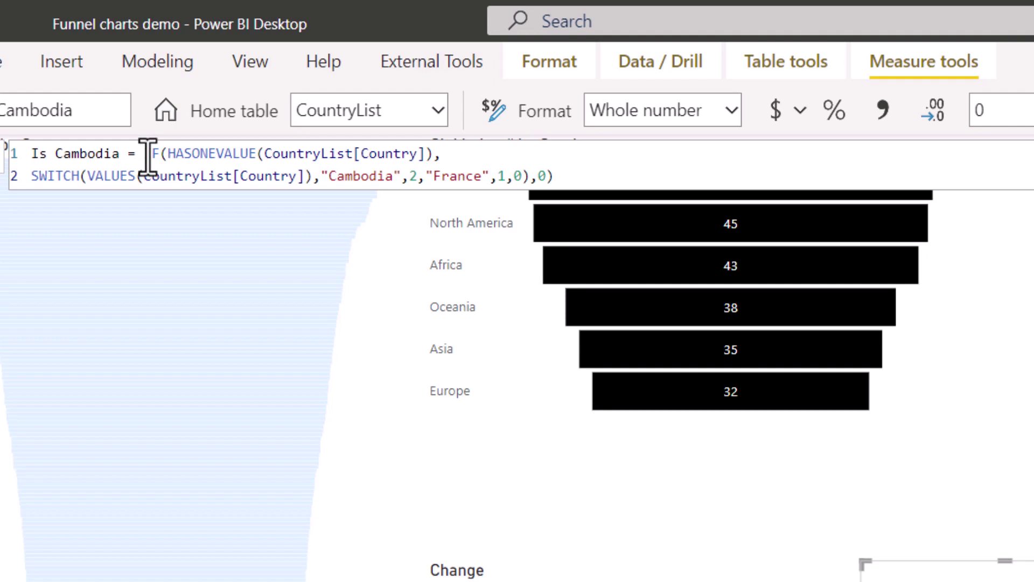
- Delete the IF(HASONEVALUE(...)) wrapper from the Is Cambodia formula and commit it
{"action": "left_click_drag", "start_coordinate": [145, 153], "coordinate": [445, 156]}
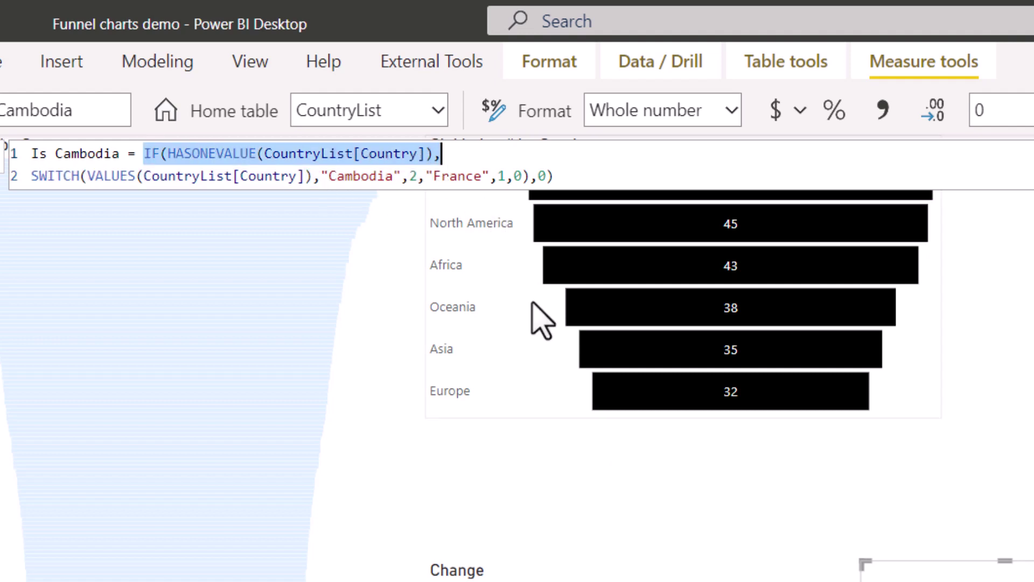
{"action": "key", "text": "BackSpace"}
{"action": "left_click", "coordinate": [583, 178]}
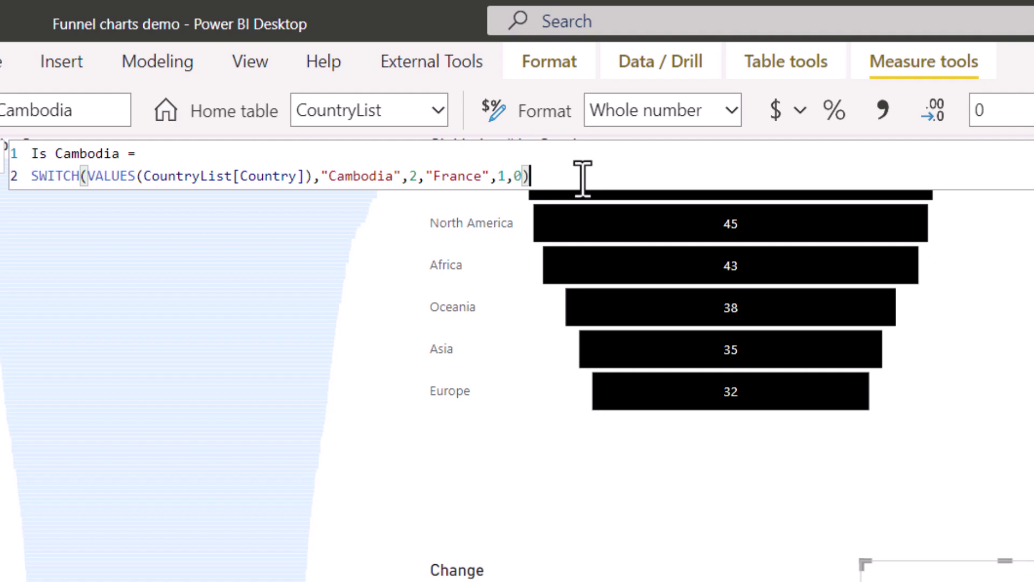
{"action": "key", "text": "Return"}
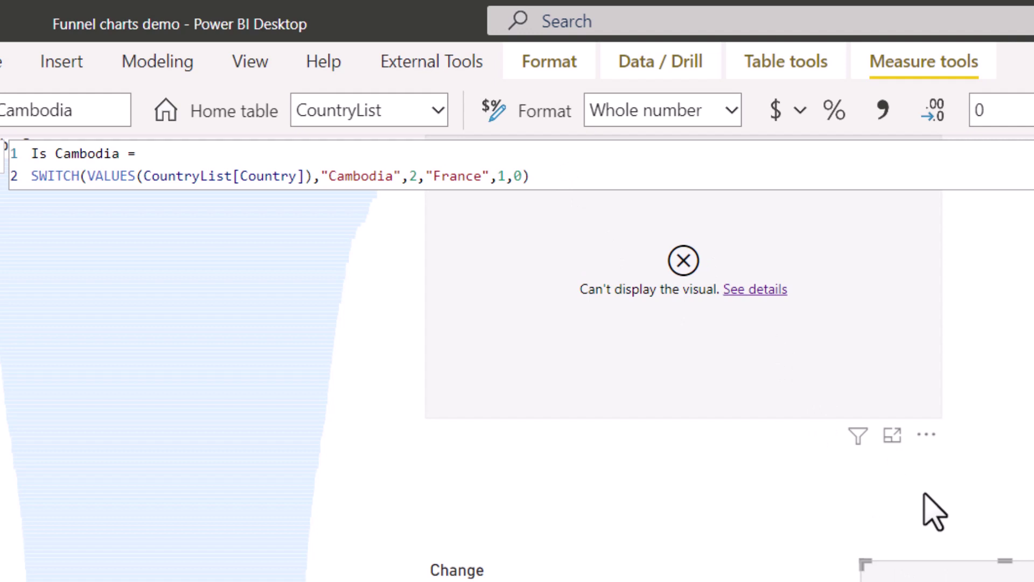
- Fix the quote and comma before Cambodia and review the SWITCH results: Cambodia 2, France 1, else 0
{"action": "left_click", "coordinate": [233, 153]}
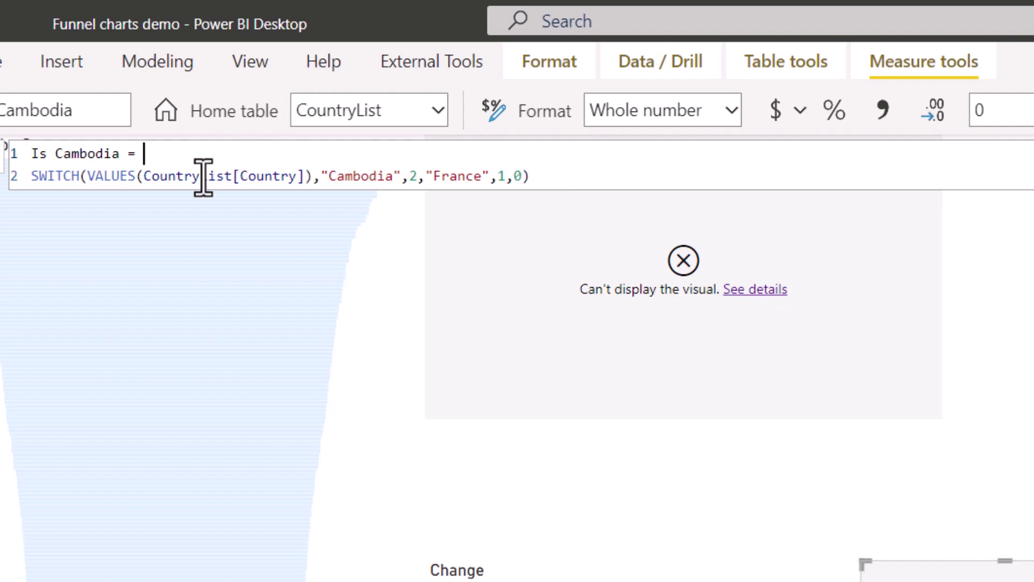
{"action": "left_click", "coordinate": [89, 178]}
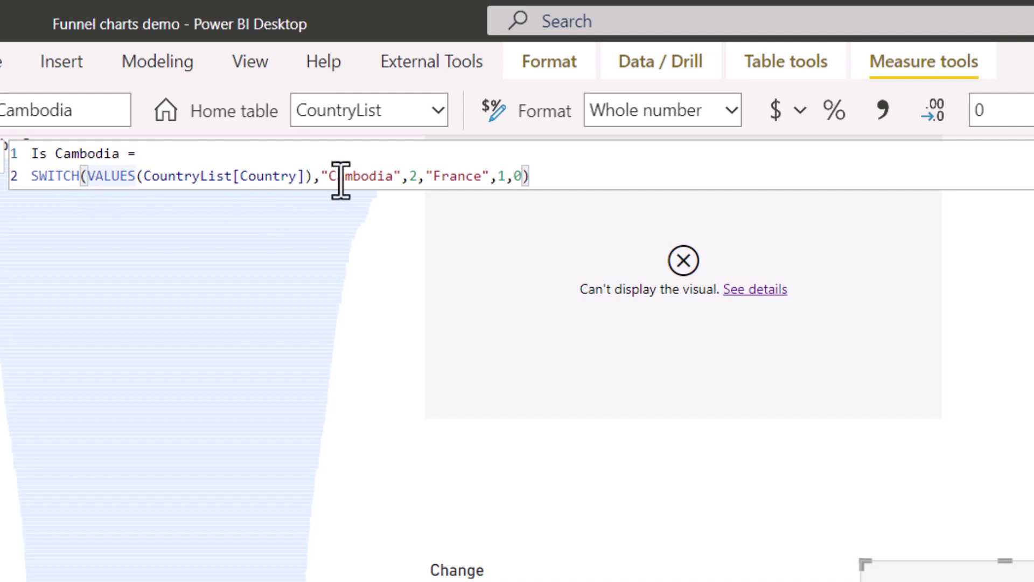
{"action": "key", "text": "BackSpace"}
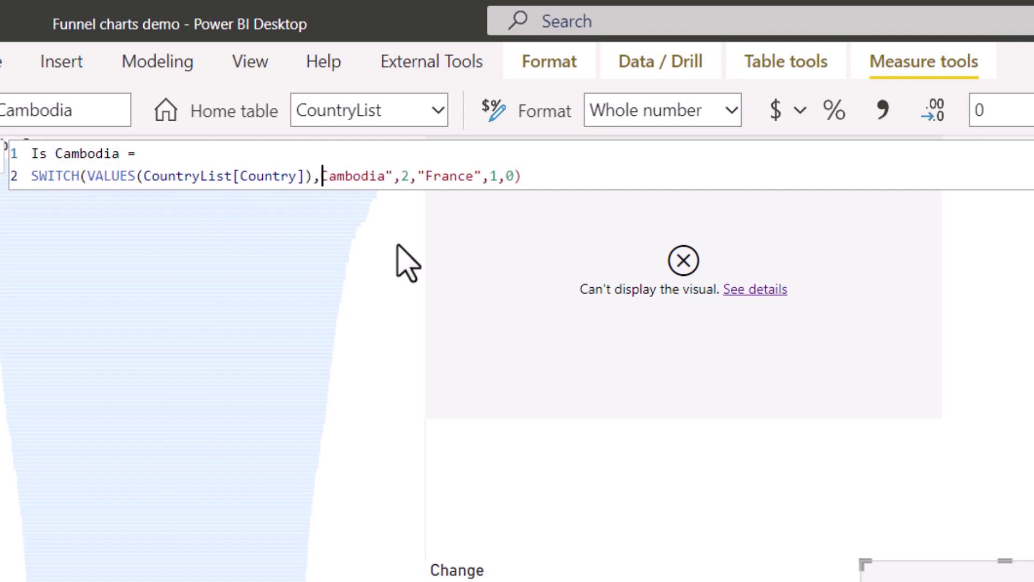
{"action": "key", "text": "BackSpace"}
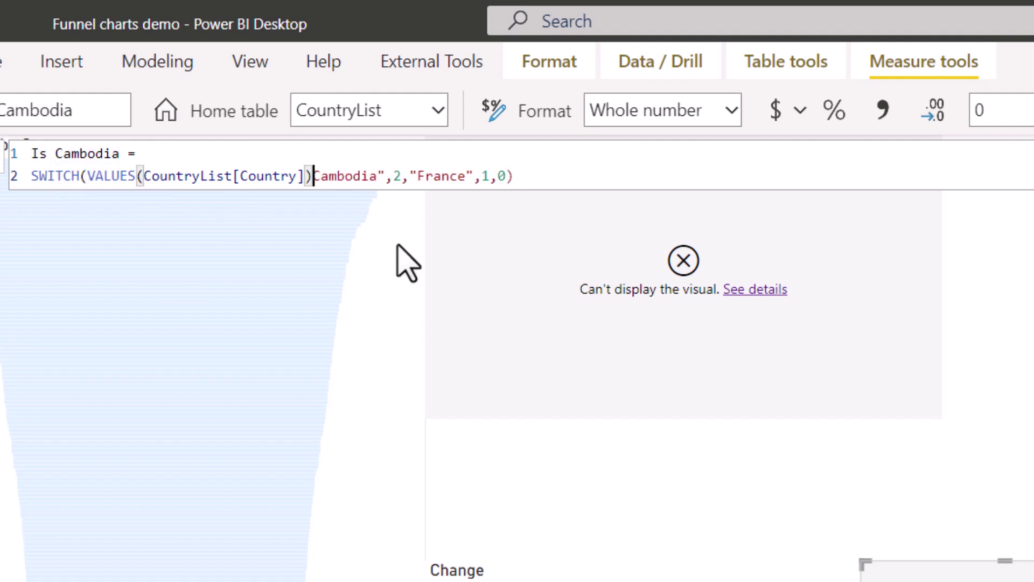
{"action": "type", "text": ",\""}
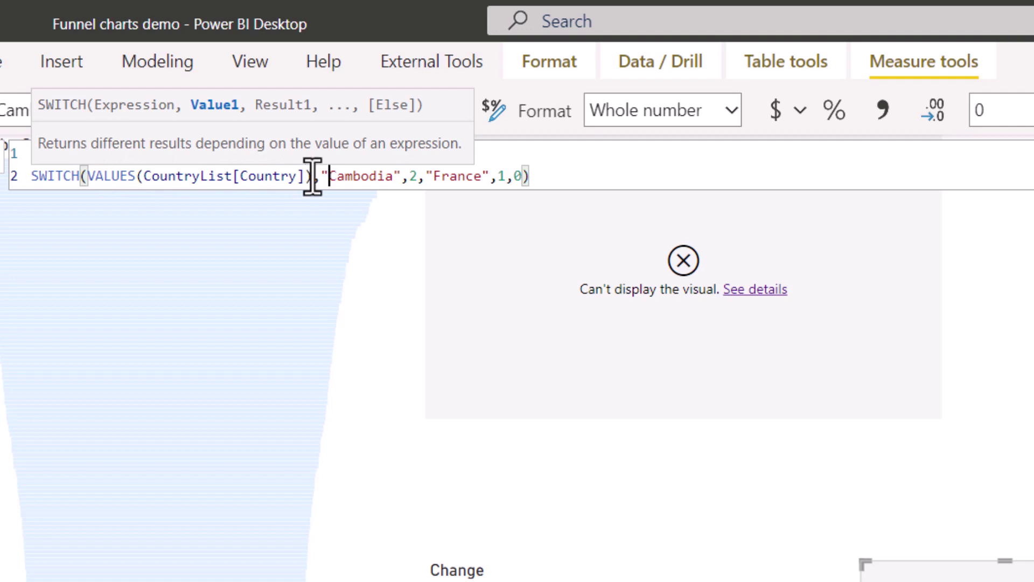
{"action": "left_click", "coordinate": [380, 177]}
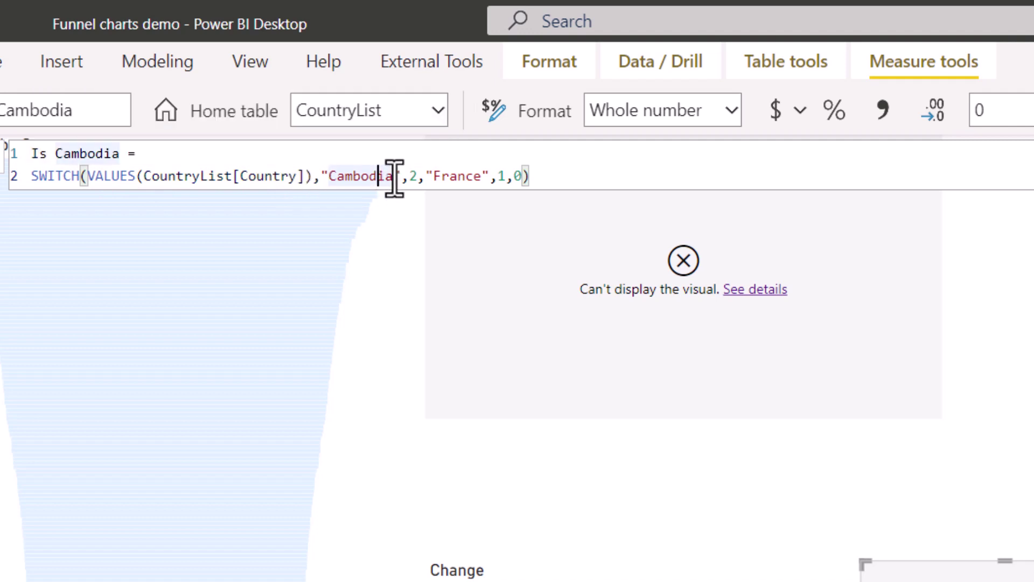
{"action": "left_click", "coordinate": [414, 178]}
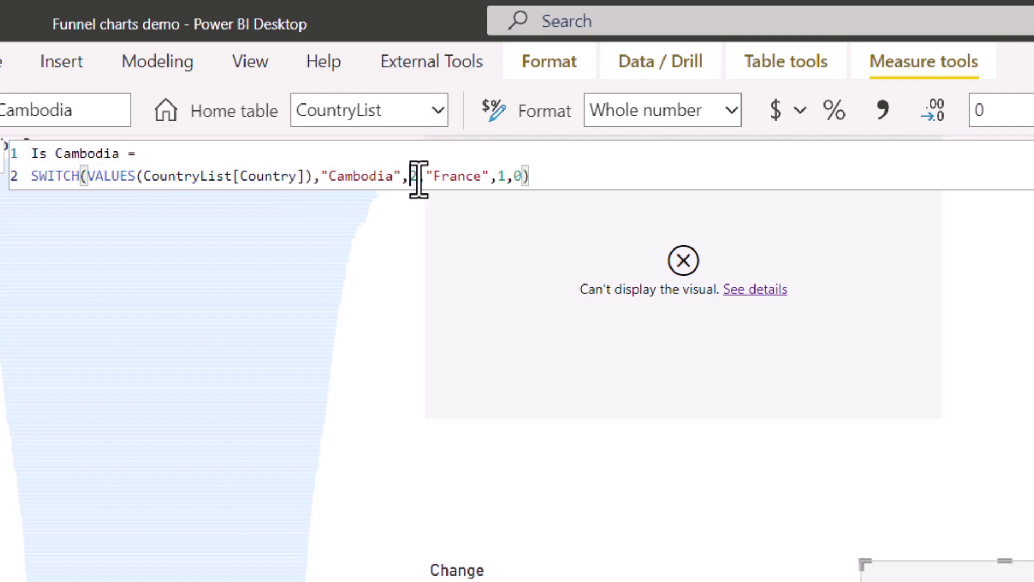
{"action": "left_click", "coordinate": [418, 178]}
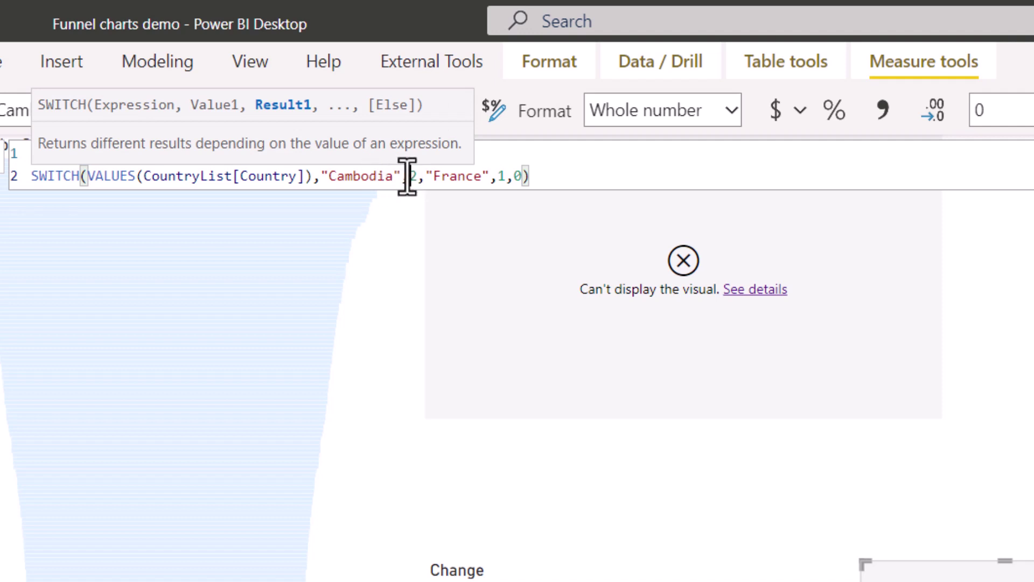
{"action": "left_click", "coordinate": [498, 177]}
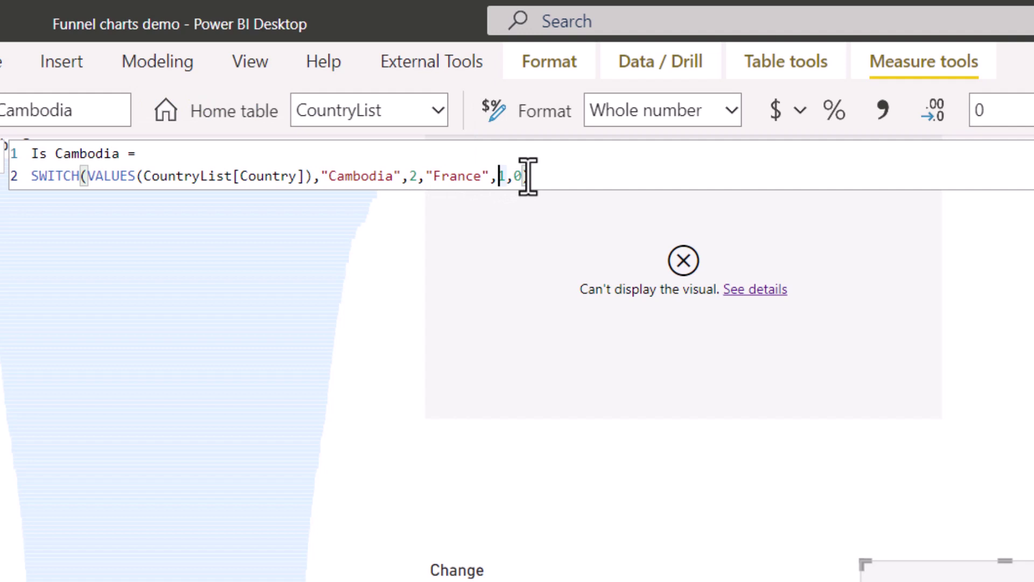
{"action": "left_click", "coordinate": [516, 177]}
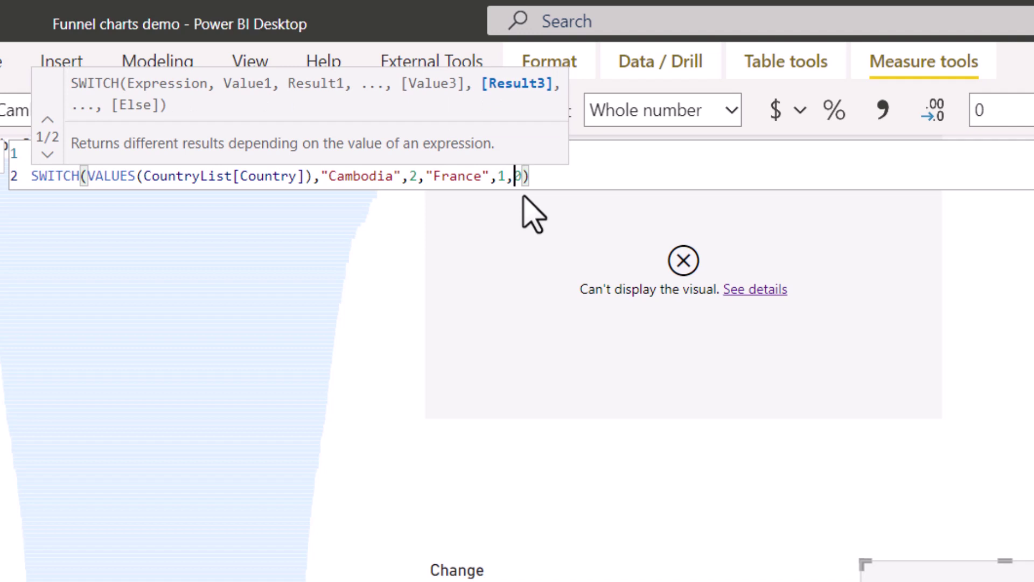
{"action": "left_click", "coordinate": [572, 177]}
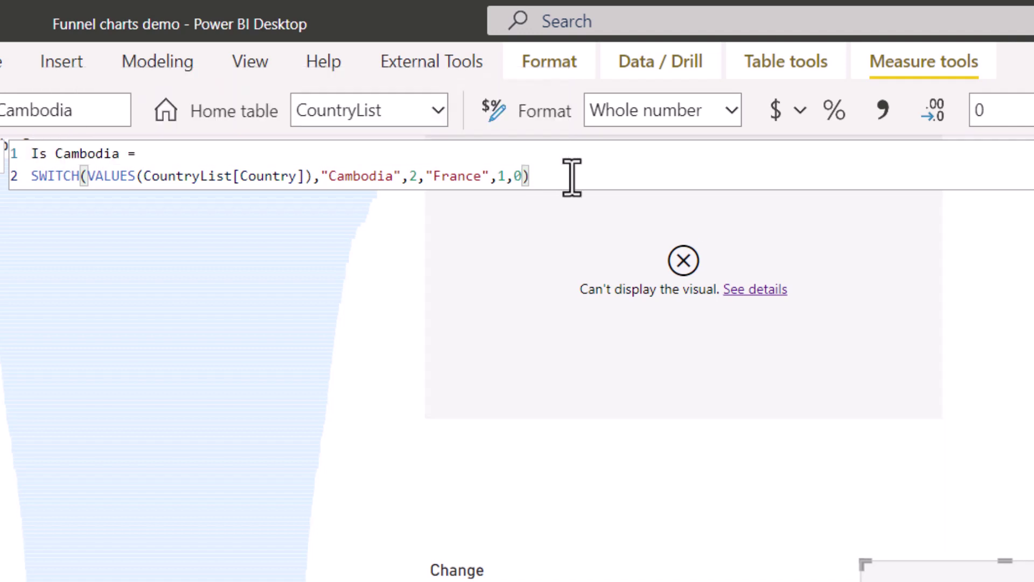
- Wrap the SWITCH in IF(HASONEVALUE(CountryList[Country]), ..., 0) and commit the measure
{"action": "key", "text": "Up"}
{"action": "type", "text": "IF(HASONEVALUE(CountryList[Country]),"}
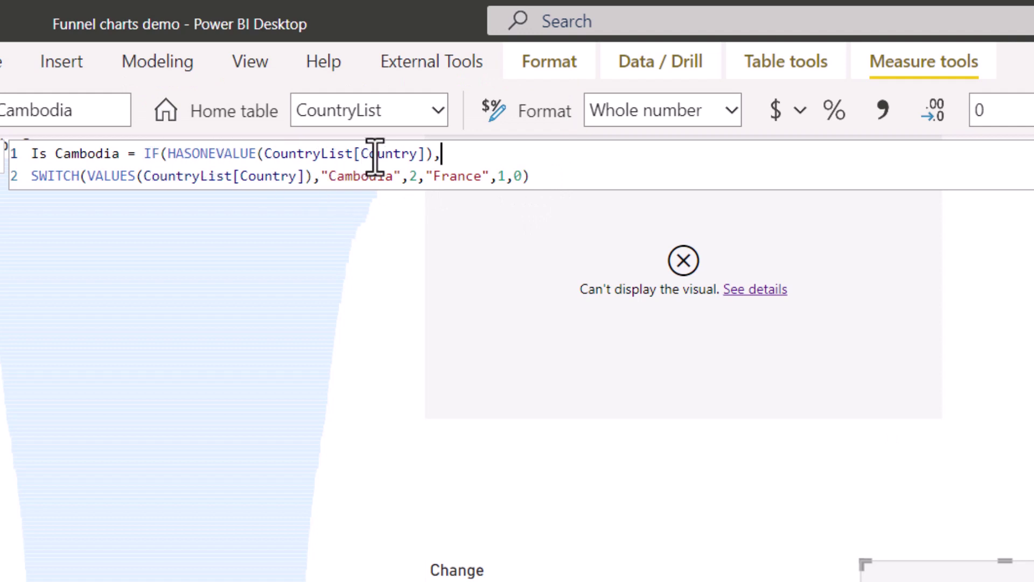
{"action": "left_click", "coordinate": [541, 185]}
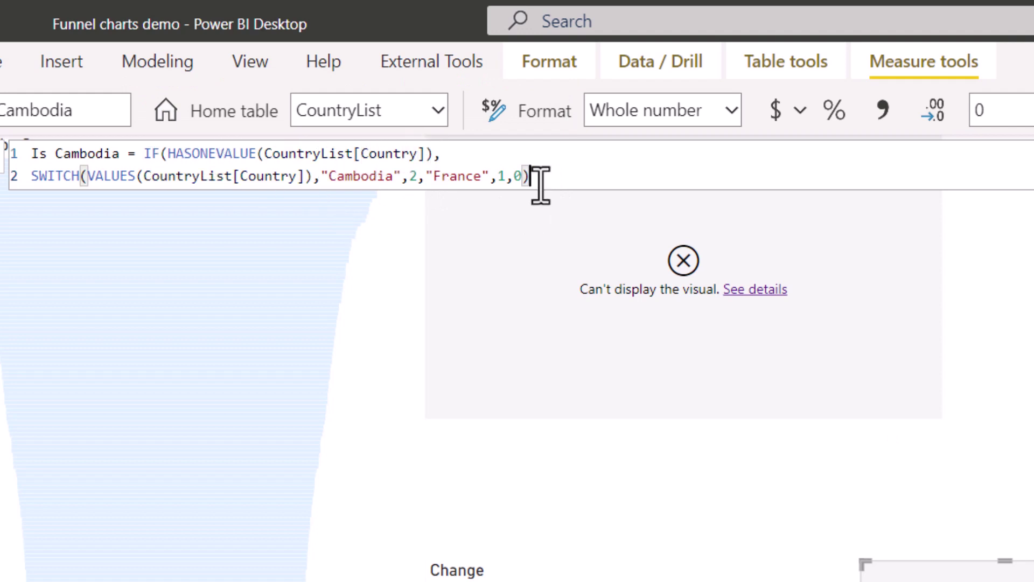
{"action": "type", "text": ","}
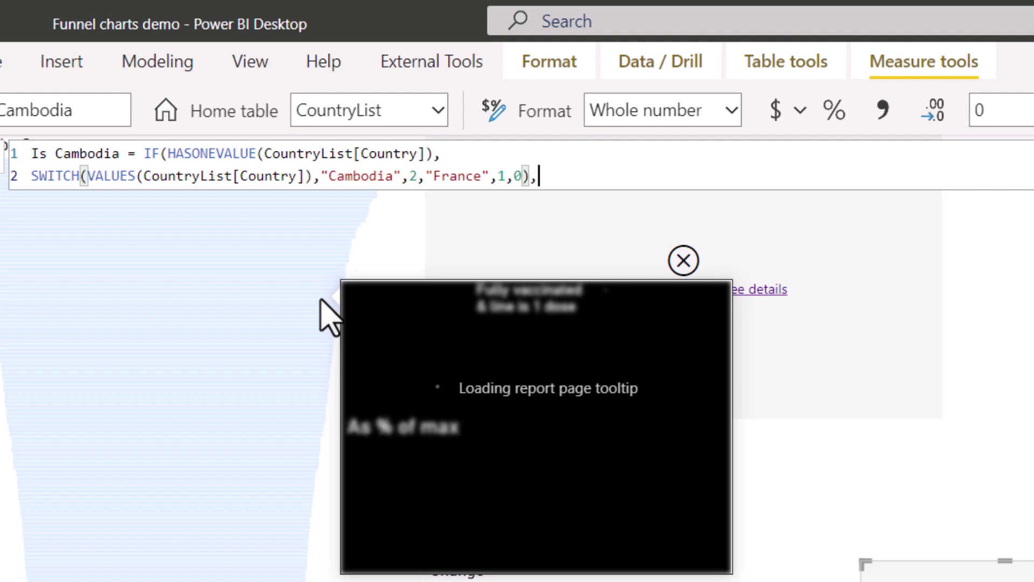
{"action": "type", "text": "0)"}
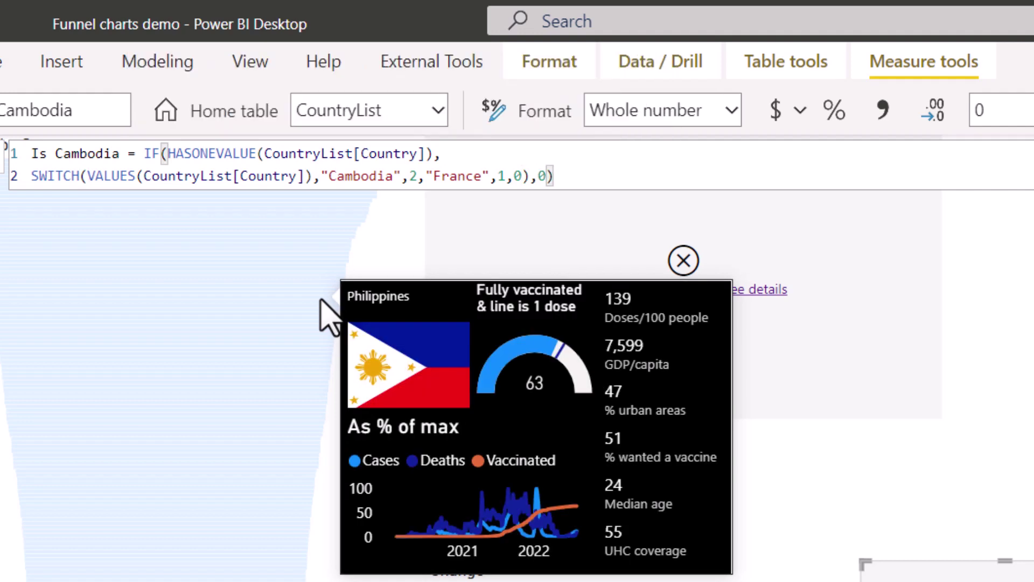
{"action": "key", "text": "Return"}
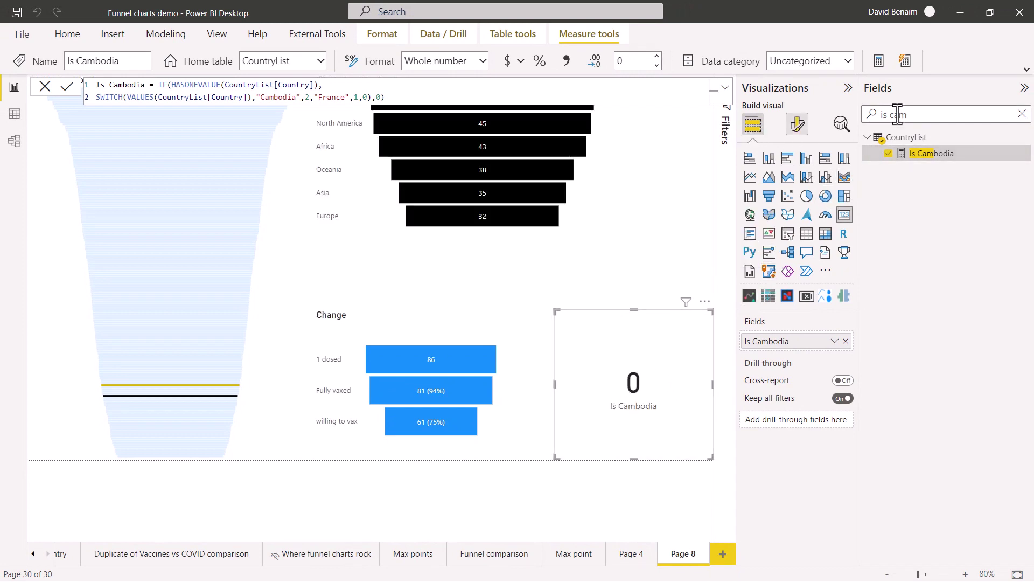
- Search Fields for 'countr' and add Country as a filter on the Is Cambodia card
{"action": "left_click", "coordinate": [725, 130]}
{"action": "left_click_drag", "start_coordinate": [935, 116], "coordinate": [877, 117]}
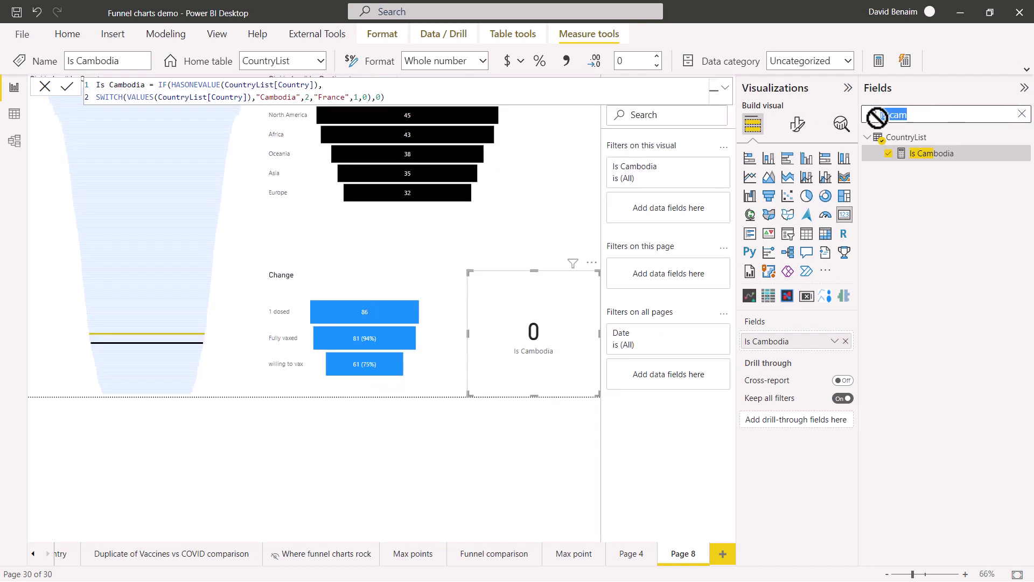
{"action": "type", "text": "countr"}
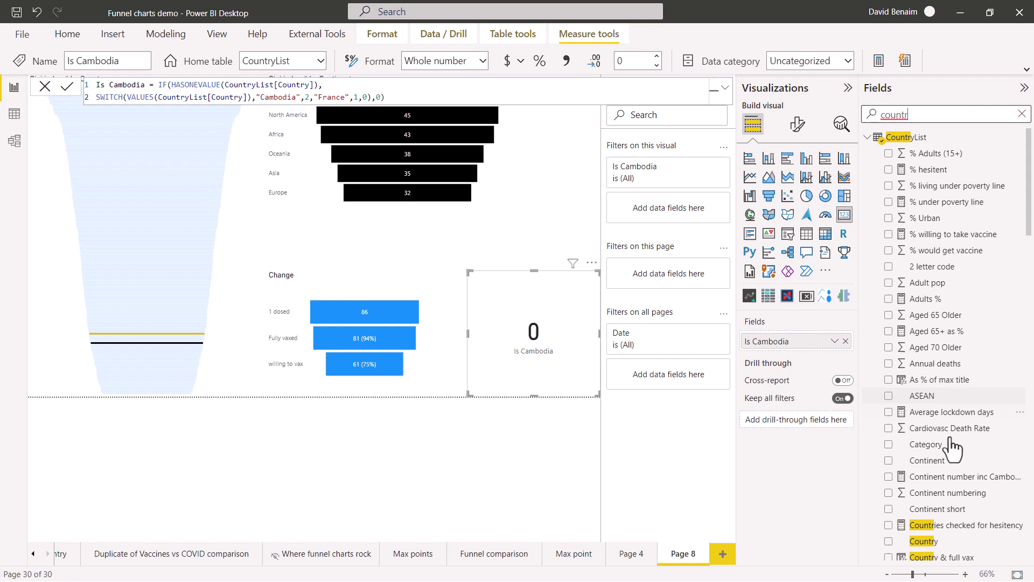
{"action": "left_click_drag", "start_coordinate": [935, 534], "coordinate": [665, 219]}
- Filter the card to Cambodia only so it reads 2, then move the Continent funnel down-right
{"action": "scroll", "coordinate": [644, 295], "scroll_direction": "down", "scroll_amount": 3}
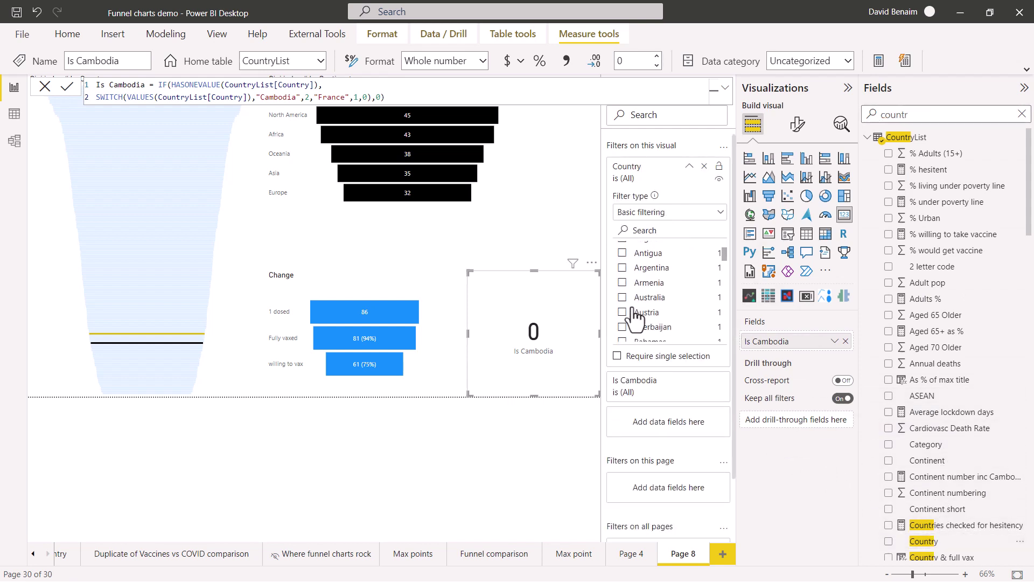
{"action": "left_click", "coordinate": [623, 298]}
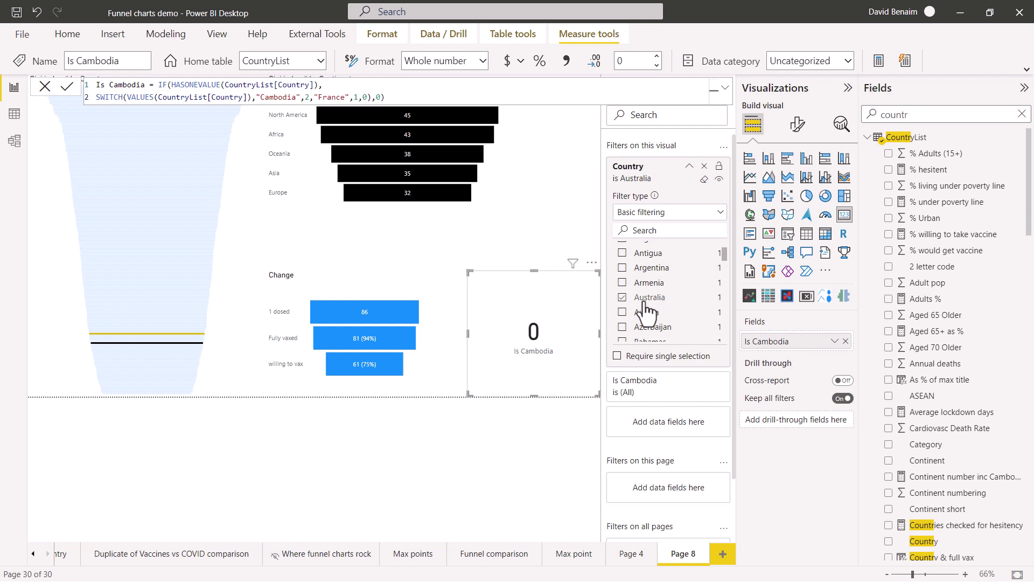
{"action": "scroll", "coordinate": [643, 310], "scroll_direction": "down", "scroll_amount": 5}
{"action": "scroll", "coordinate": [645, 303], "scroll_direction": "down", "scroll_amount": 3}
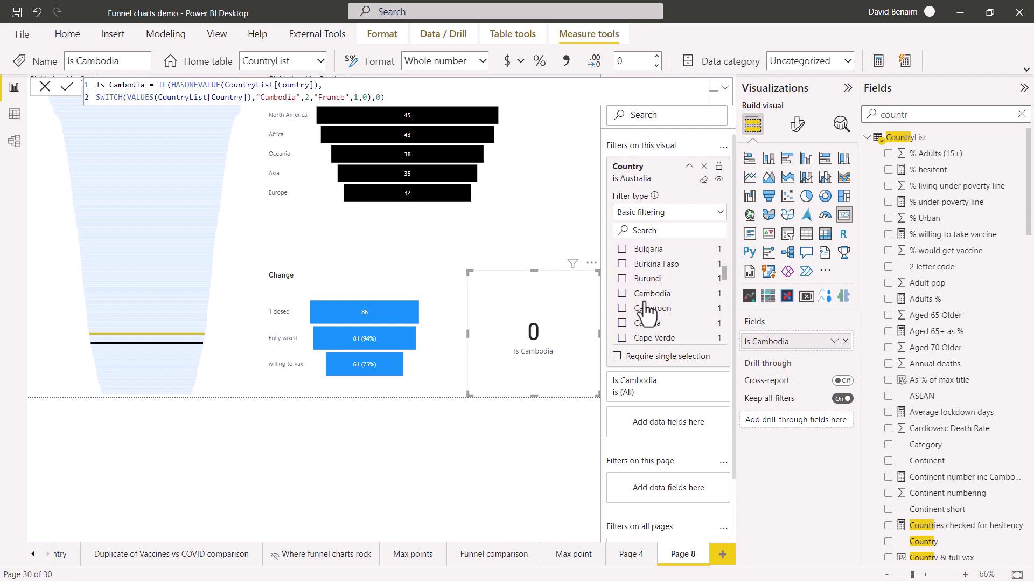
{"action": "left_click", "coordinate": [623, 294]}
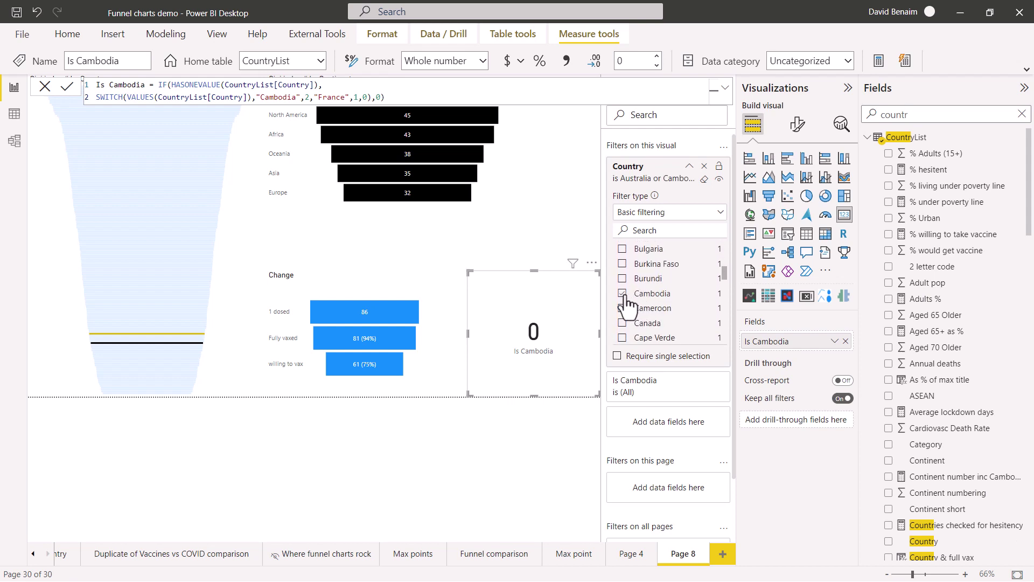
{"action": "scroll", "coordinate": [654, 301], "scroll_direction": "up", "scroll_amount": 4}
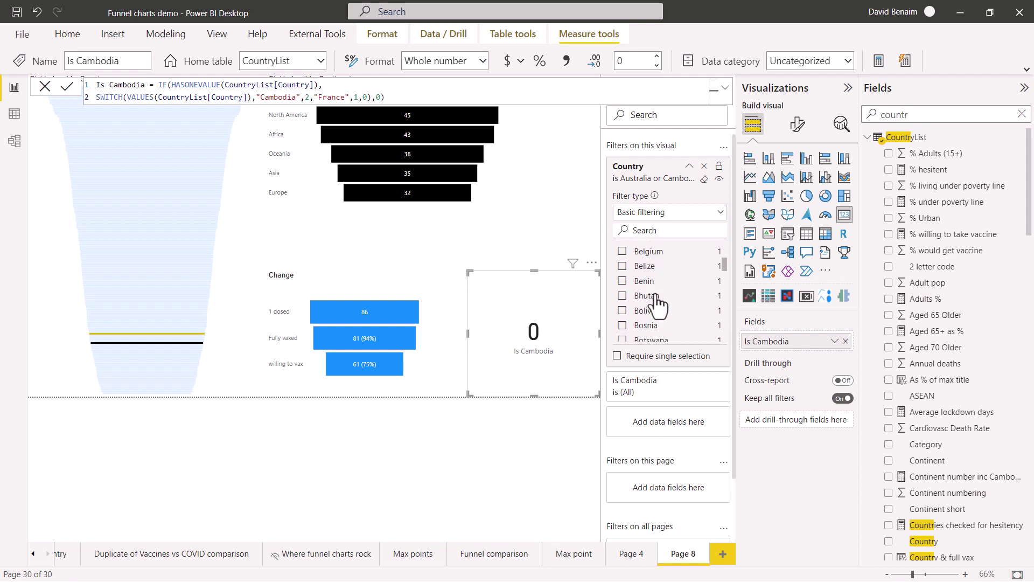
{"action": "scroll", "coordinate": [654, 300], "scroll_direction": "up", "scroll_amount": 5}
{"action": "left_click", "coordinate": [653, 298]}
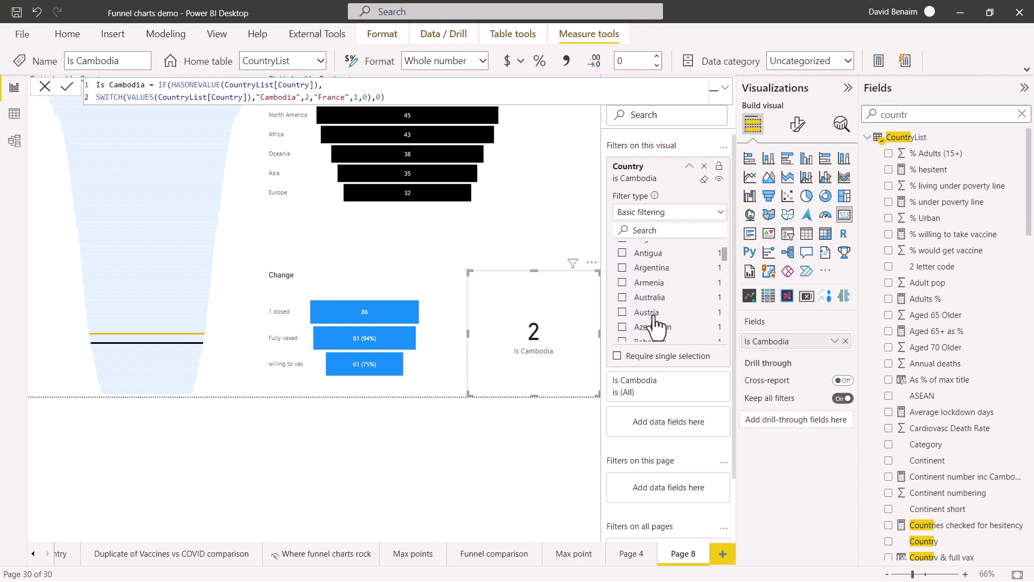
{"action": "scroll", "coordinate": [653, 322], "scroll_direction": "down", "scroll_amount": 6}
{"action": "scroll", "coordinate": [662, 325], "scroll_direction": "up", "scroll_amount": 2}
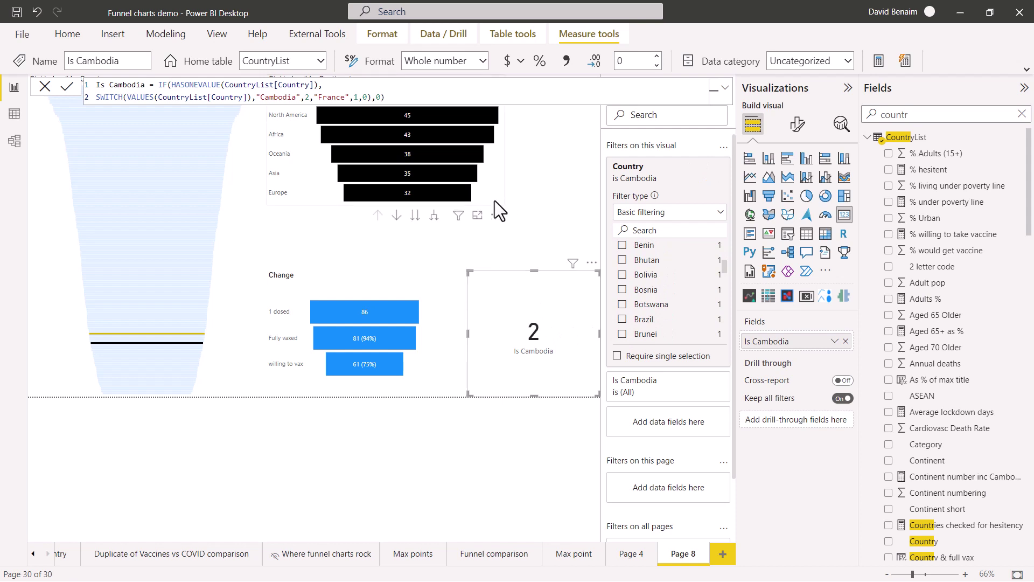
{"action": "left_click_drag", "start_coordinate": [495, 201], "coordinate": [542, 256]}
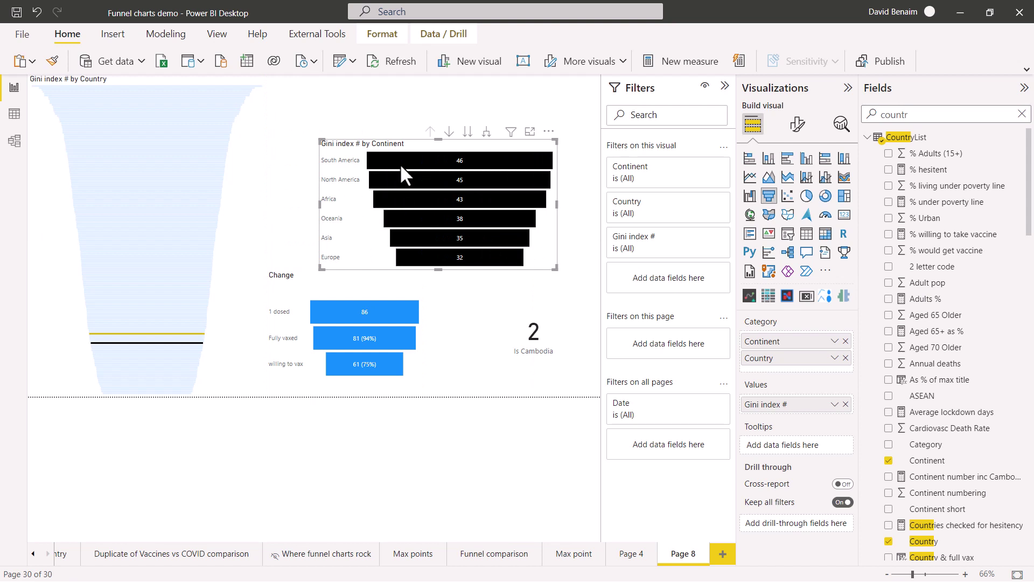
- Reset the Gini by Continent funnel's bar colour to the default light blue
{"action": "left_click", "coordinate": [797, 125]}
{"action": "left_click", "coordinate": [759, 217]}
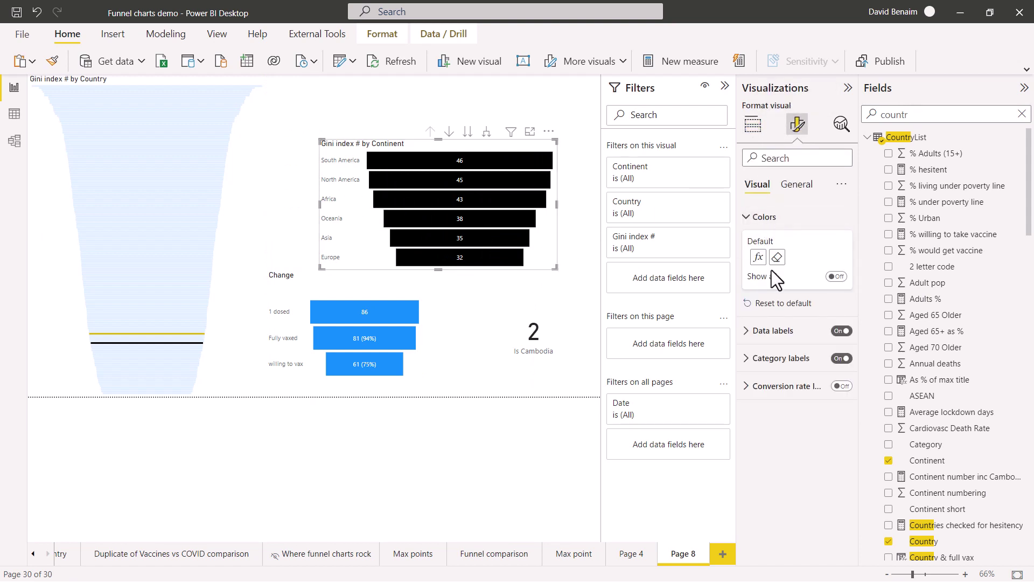
{"action": "left_click", "coordinate": [777, 257]}
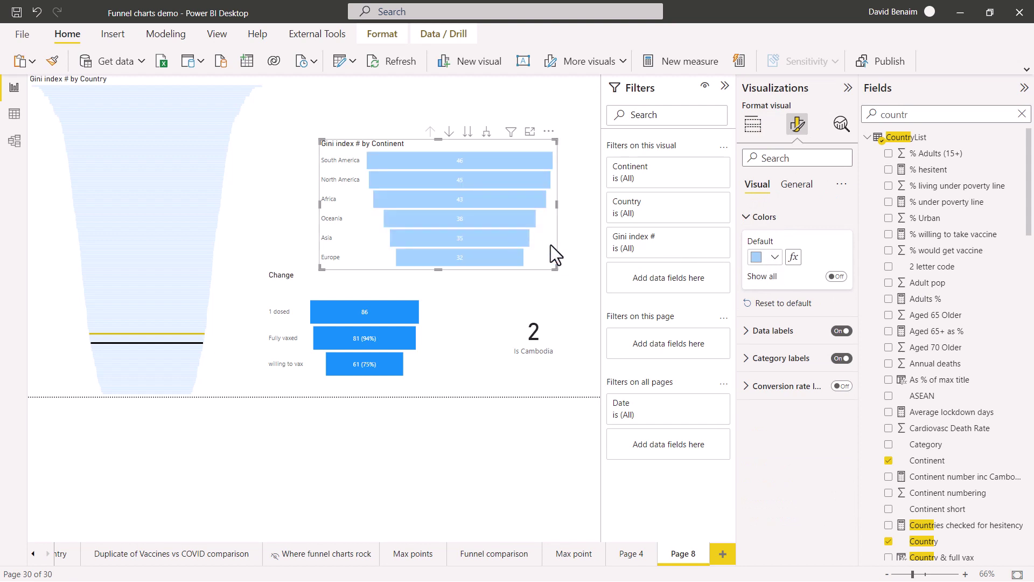
- Move the Continent funnel to the page top and switch to the Max points page
{"action": "left_click_drag", "start_coordinate": [545, 255], "coordinate": [514, 191]}
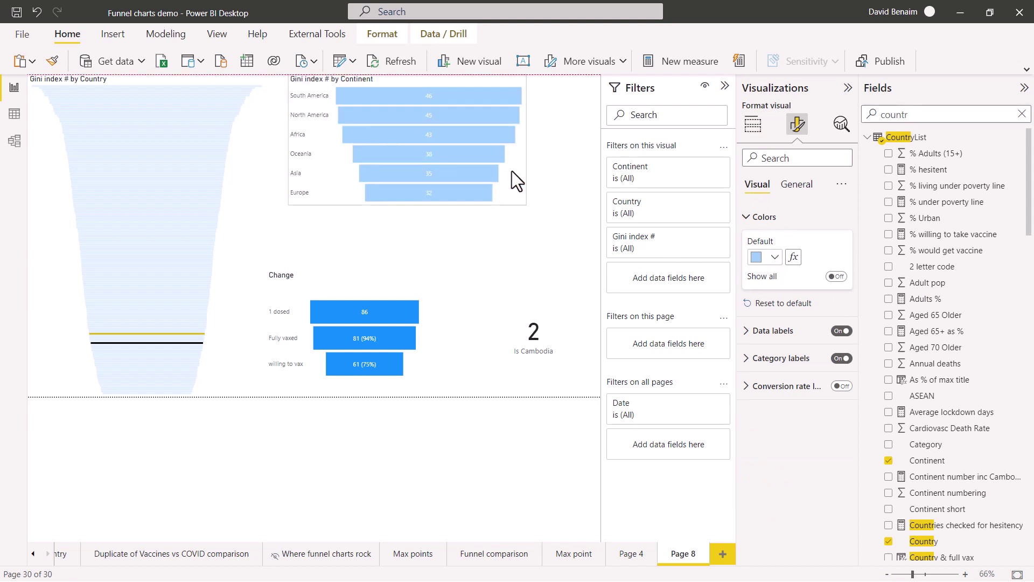
{"action": "left_click", "coordinate": [250, 214]}
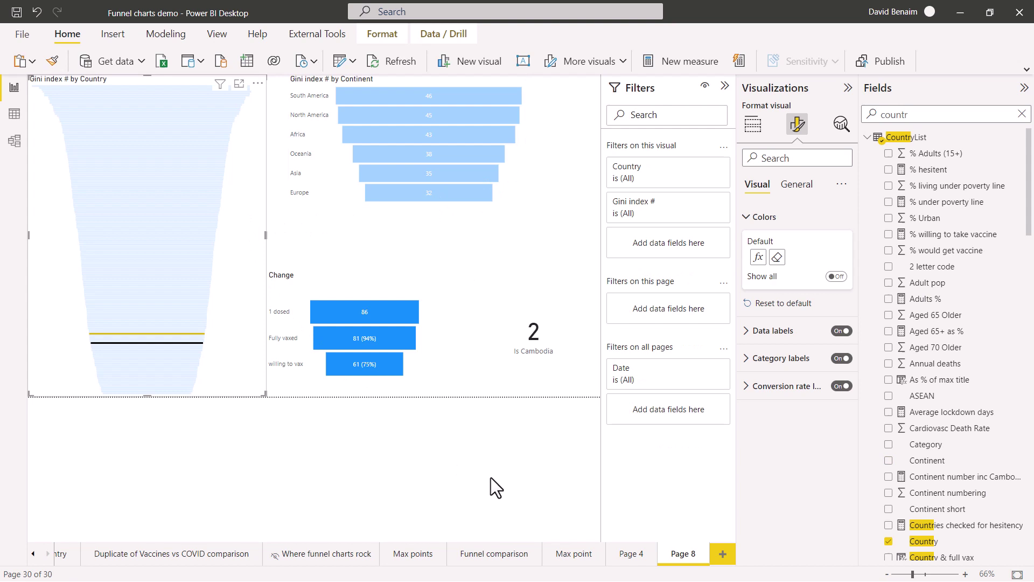
{"action": "left_click", "coordinate": [412, 555]}
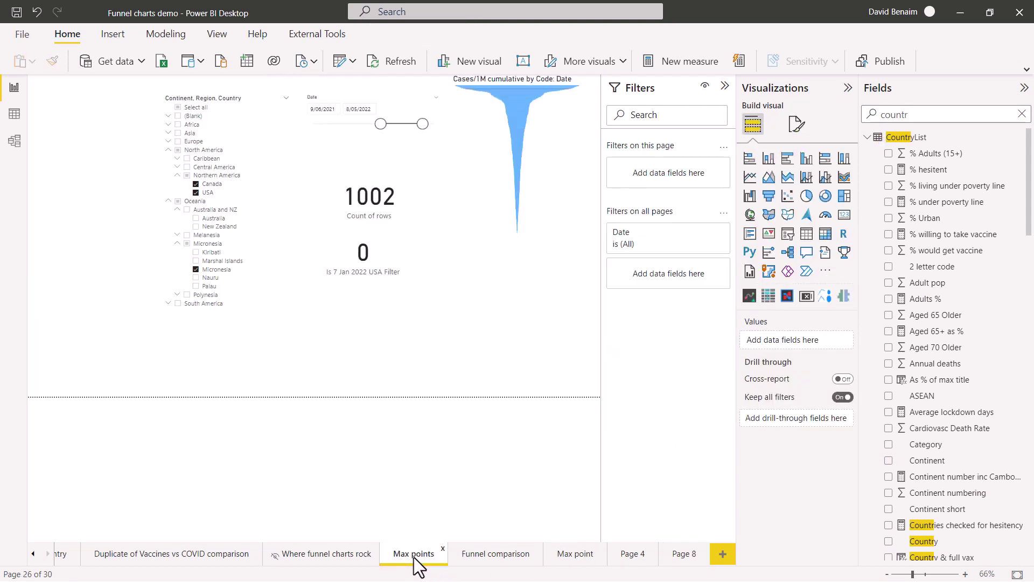
- Set the slicer's start date to 10/06/2021 so the row count becomes 999
{"action": "left_click", "coordinate": [497, 293]}
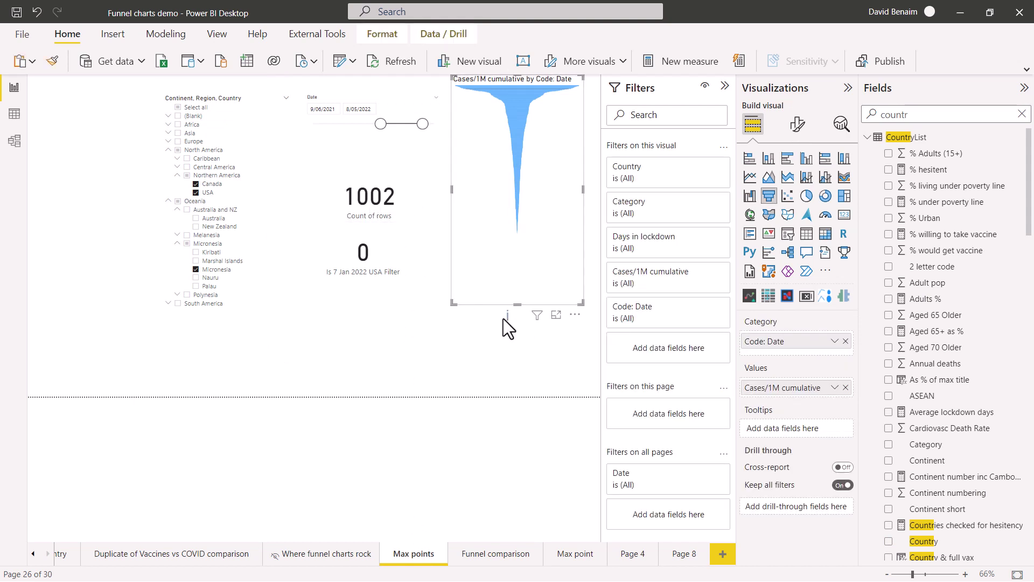
{"action": "mouse_move", "coordinate": [508, 316]}
{"action": "left_click", "coordinate": [335, 111]}
{"action": "left_click", "coordinate": [382, 196]}
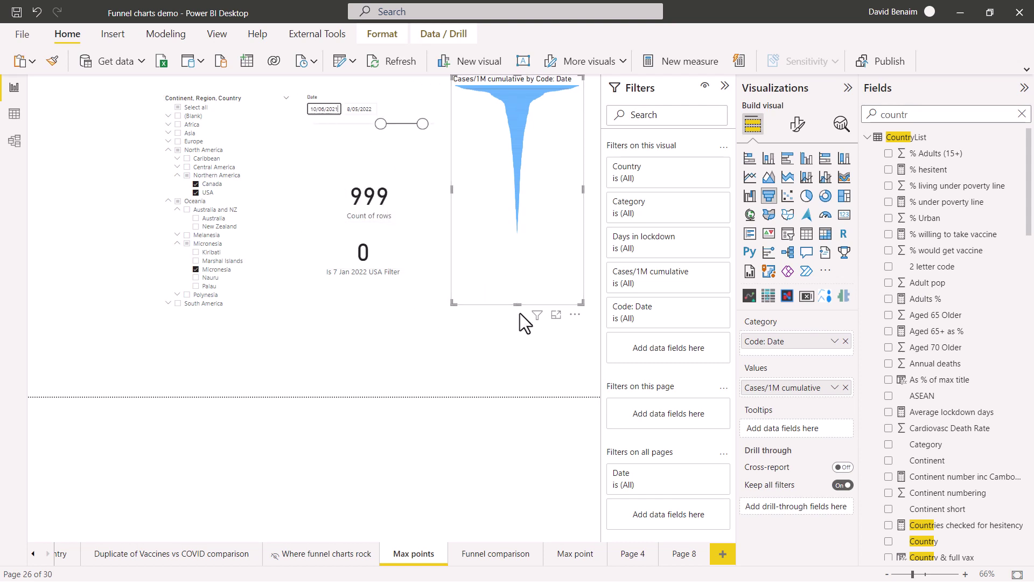
- Shrink the cumulative cases funnel down to a short strip
{"action": "left_click", "coordinate": [502, 359]}
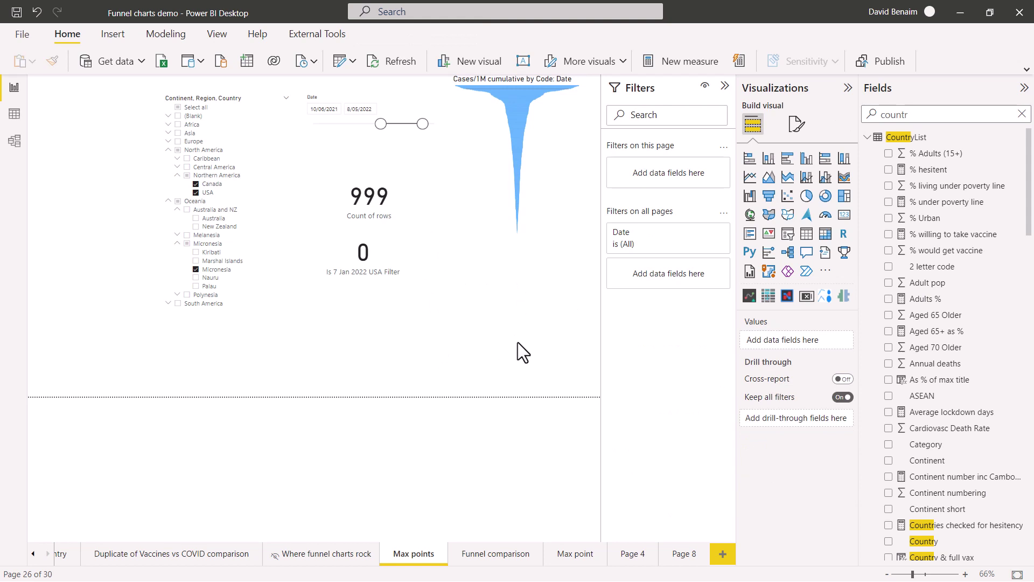
{"action": "left_click", "coordinate": [536, 242]}
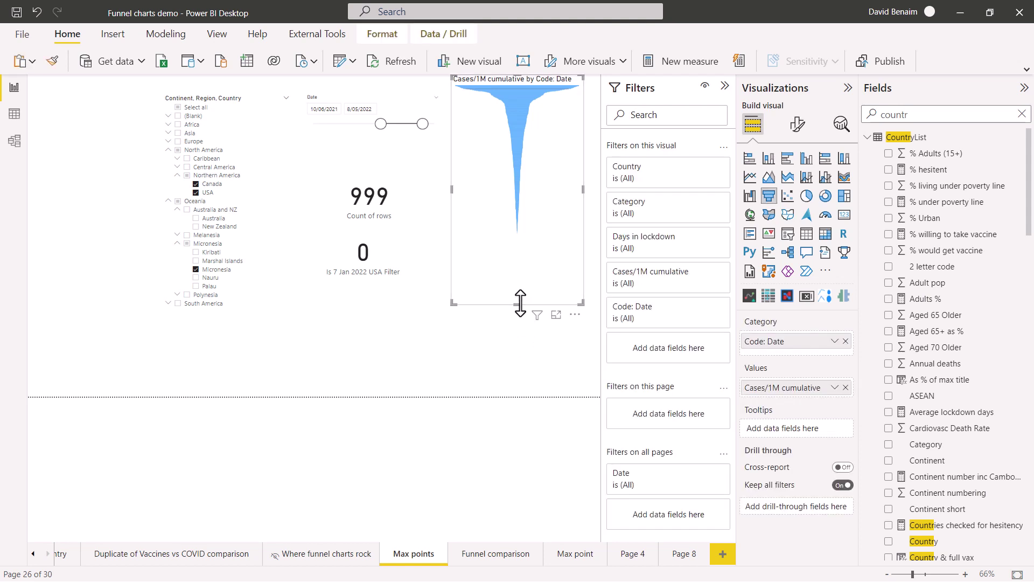
{"action": "key", "text": "ctrl+z"}
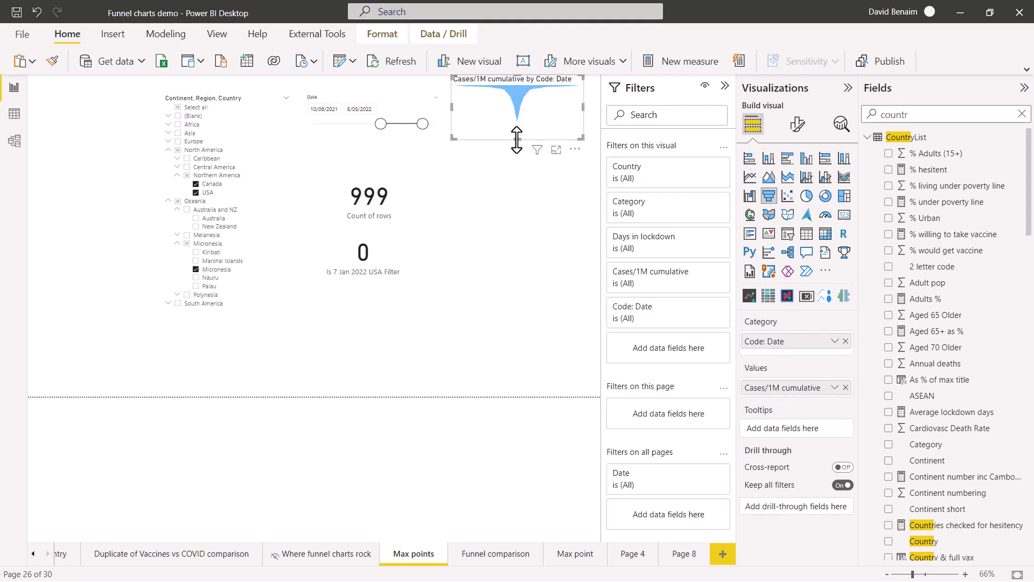
{"action": "left_click_drag", "start_coordinate": [518, 125], "coordinate": [518, 116]}
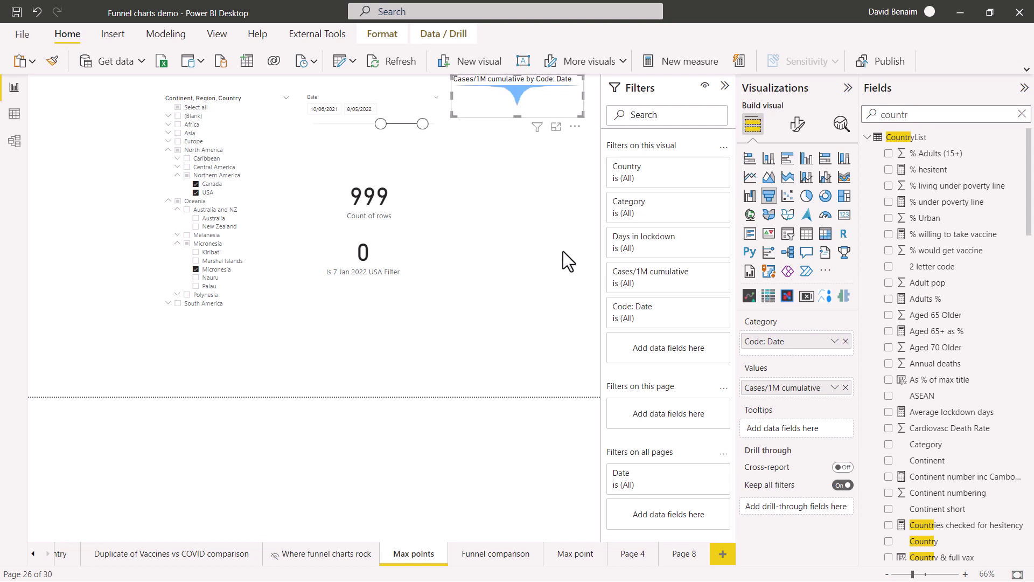
{"action": "left_click", "coordinate": [552, 260]}
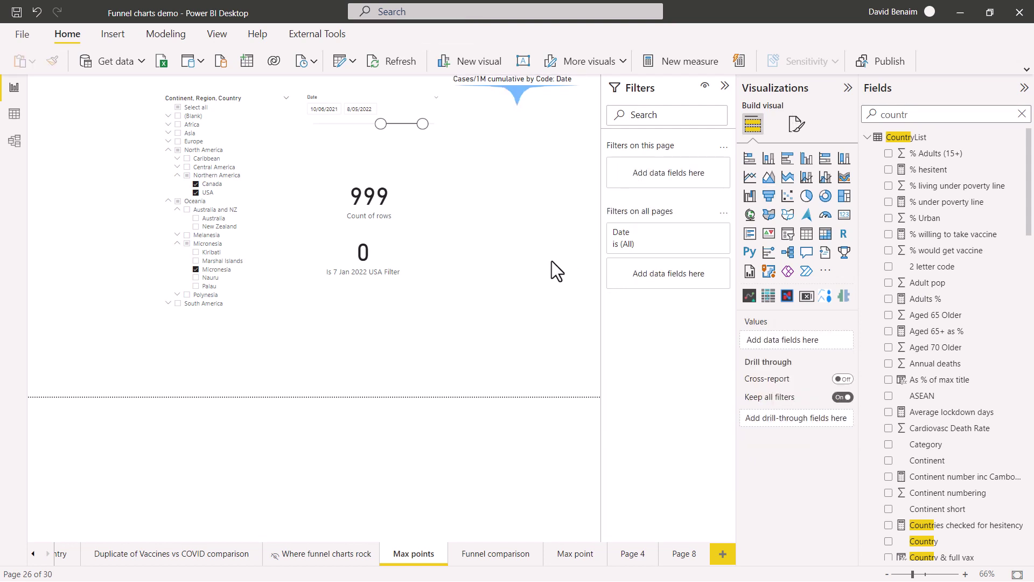